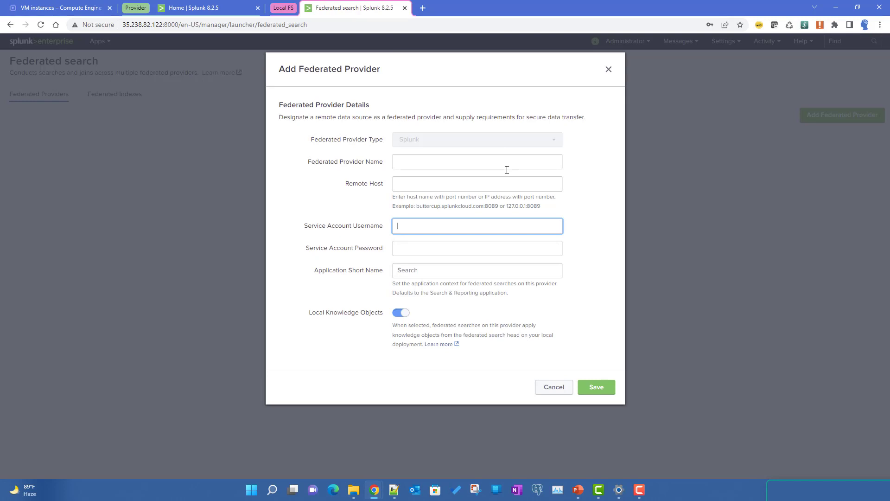
# Step: Open the provider's Indexes page in its own tab, review provider_demo_idx_1, and cancel a New Index form
pyautogui.click(201, 7)
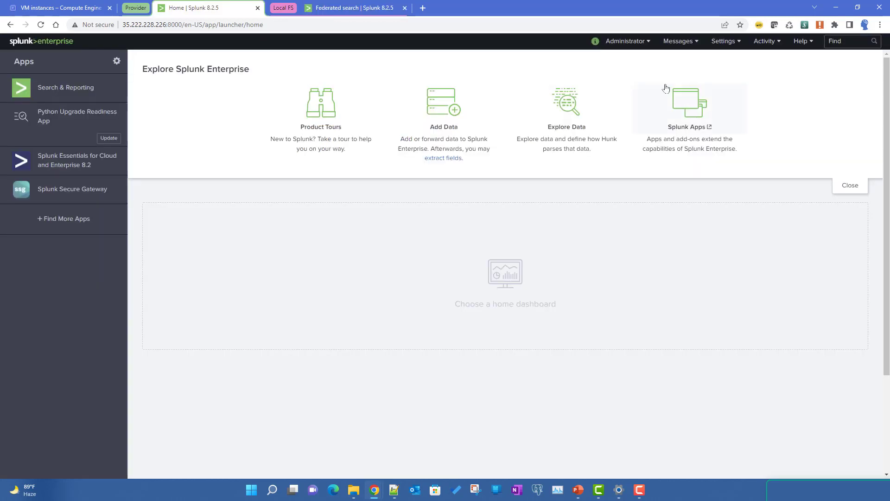
pyautogui.click(728, 44)
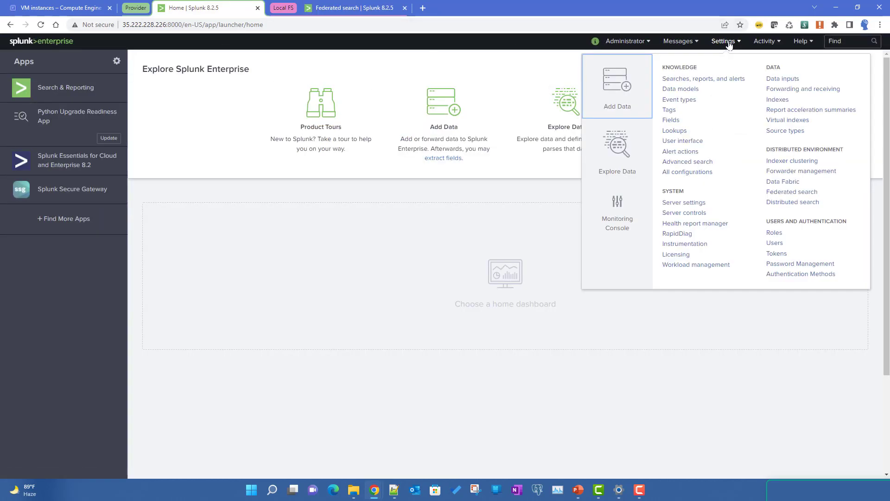
pyautogui.rightClick(778, 100)
pyautogui.click(737, 107)
pyautogui.click(320, 7)
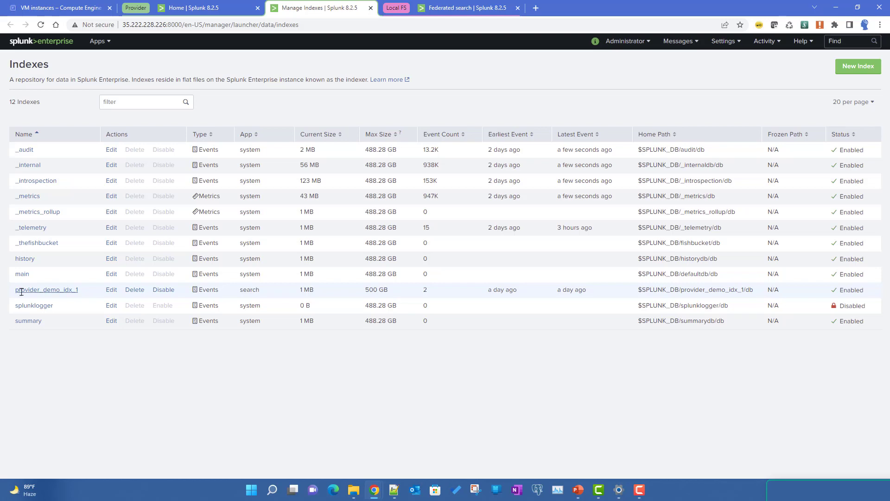
pyautogui.moveTo(12, 292); pyautogui.dragTo(84, 294)
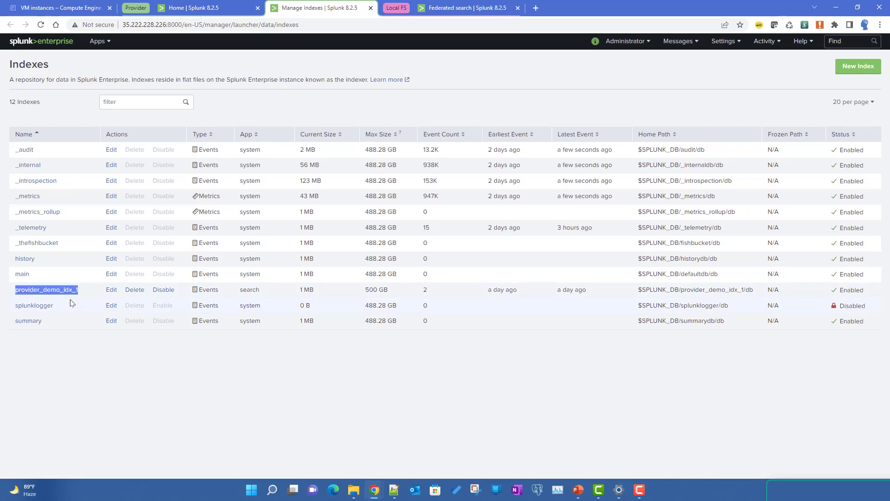
pyautogui.click(853, 73)
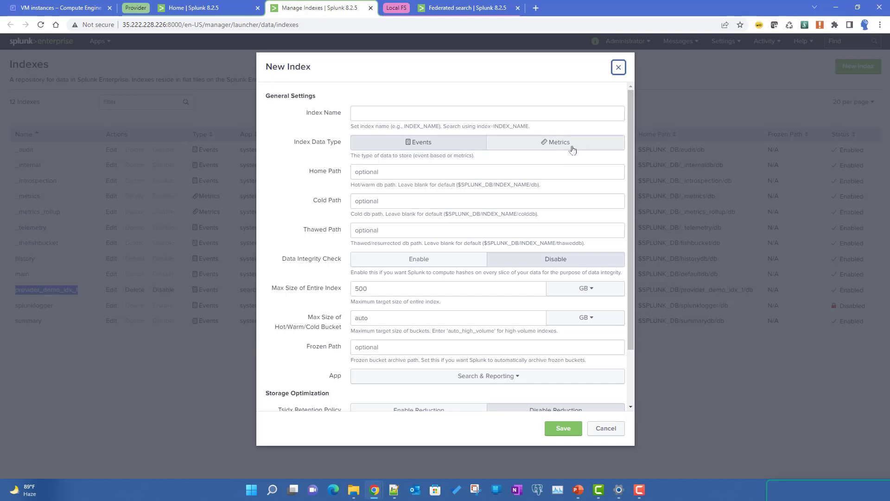
pyautogui.click(610, 431)
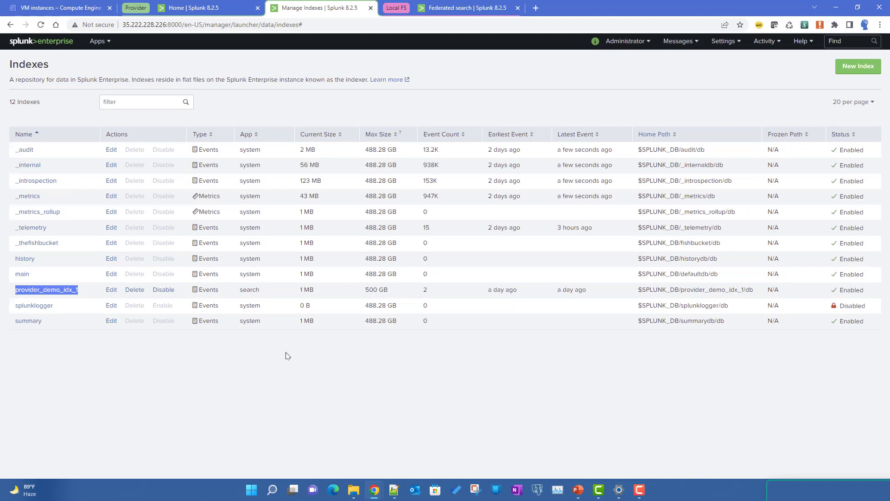
# Step: Search index="provider_demo_idx_1" in Search & Reporting and inspect its name and age fields
pyautogui.click(97, 41)
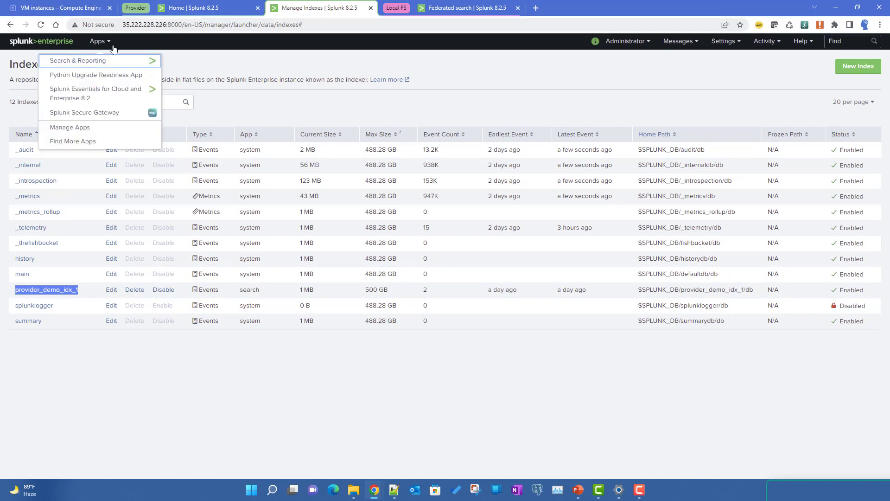
pyautogui.click(95, 61)
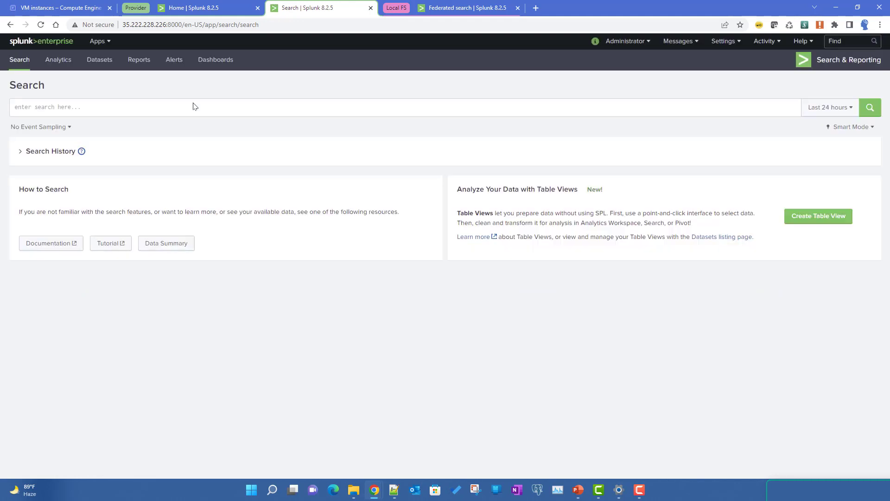
pyautogui.write('index')
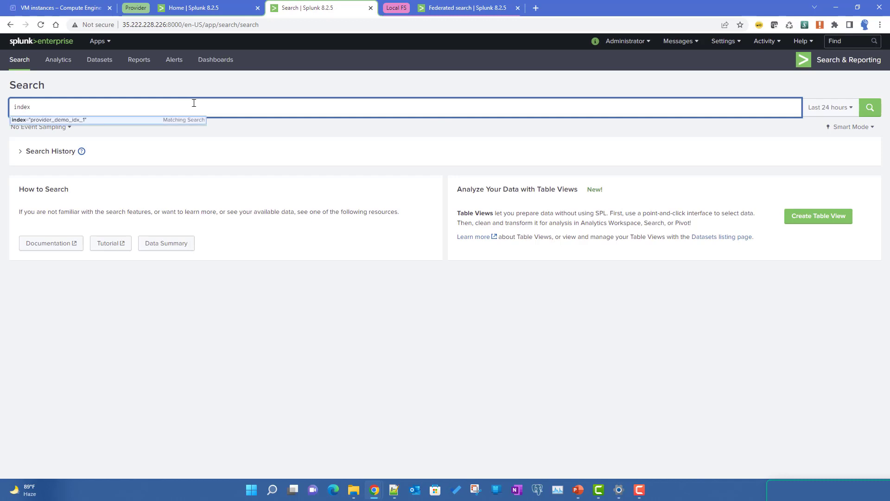
pyautogui.press('Down')
pyautogui.press('Return')
pyautogui.press('Return')
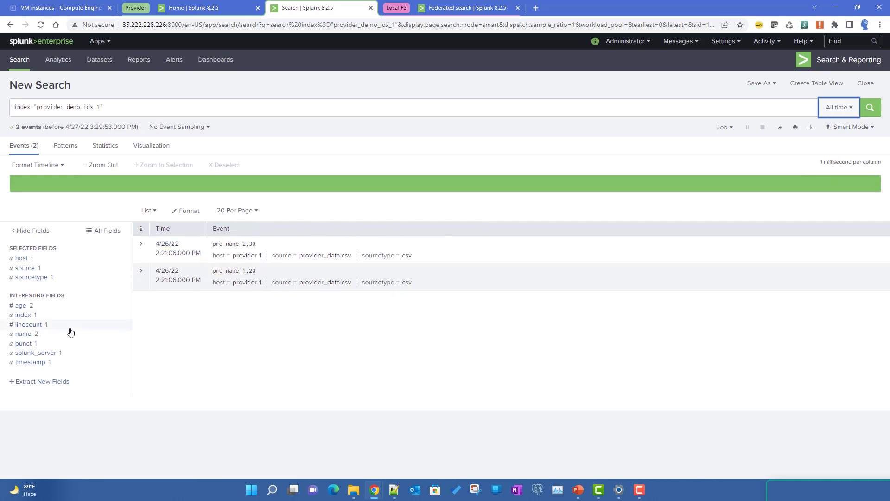
pyautogui.click(23, 333)
pyautogui.click(20, 309)
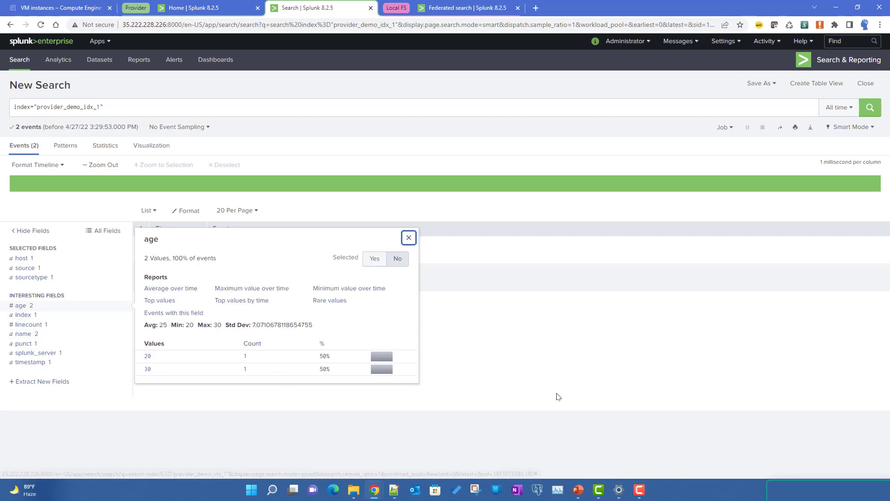
pyautogui.click(532, 352)
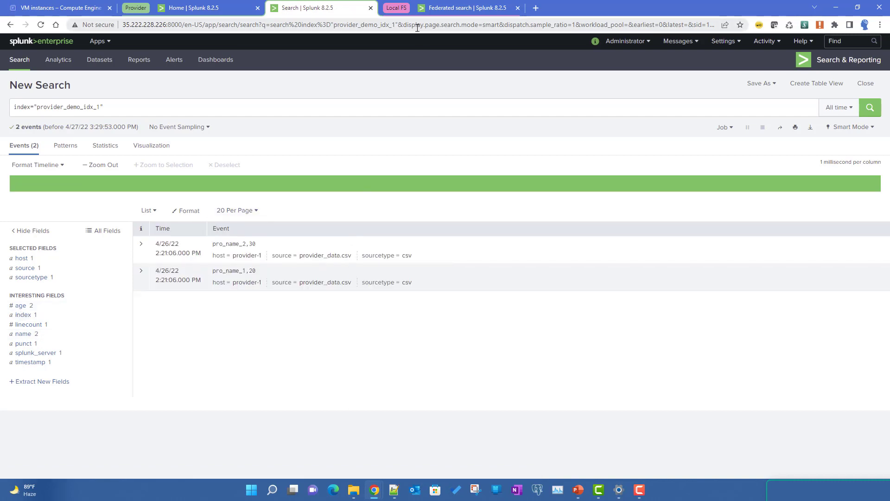
# Step: Compare the local federated search page with the provider tabs, ending on the provider's home page
pyautogui.click(445, 14)
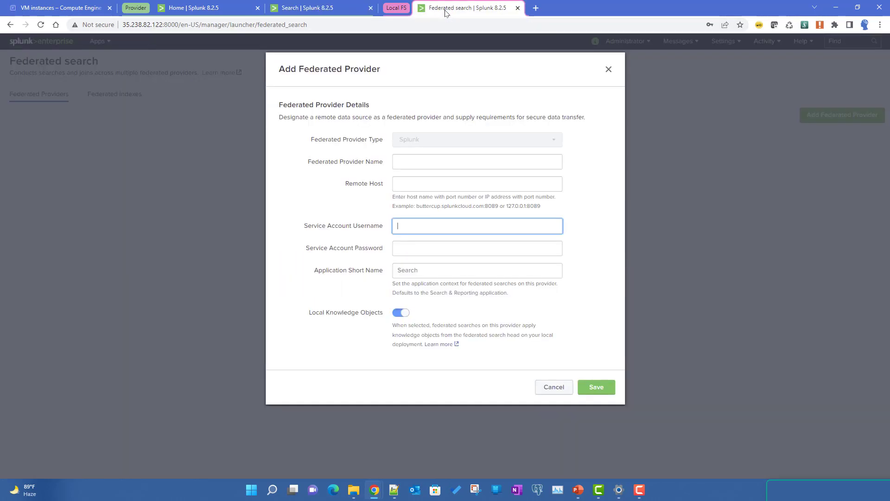
pyautogui.click(191, 8)
pyautogui.click(313, 7)
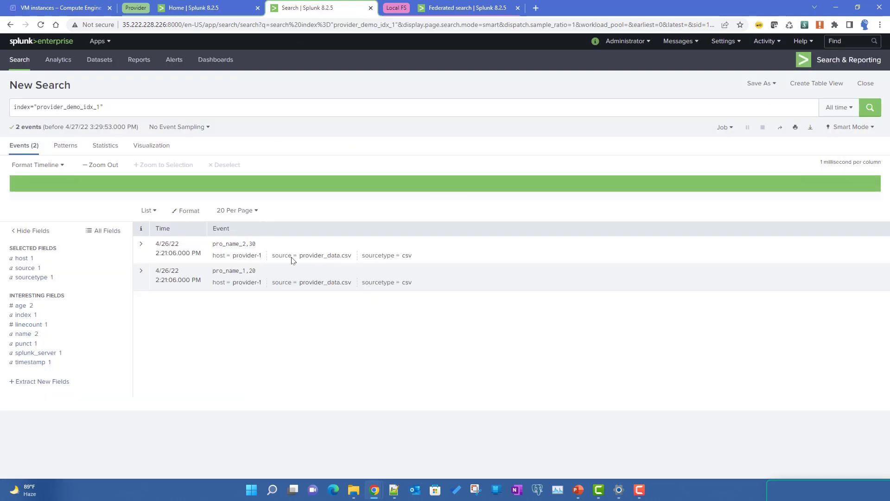
pyautogui.click(473, 4)
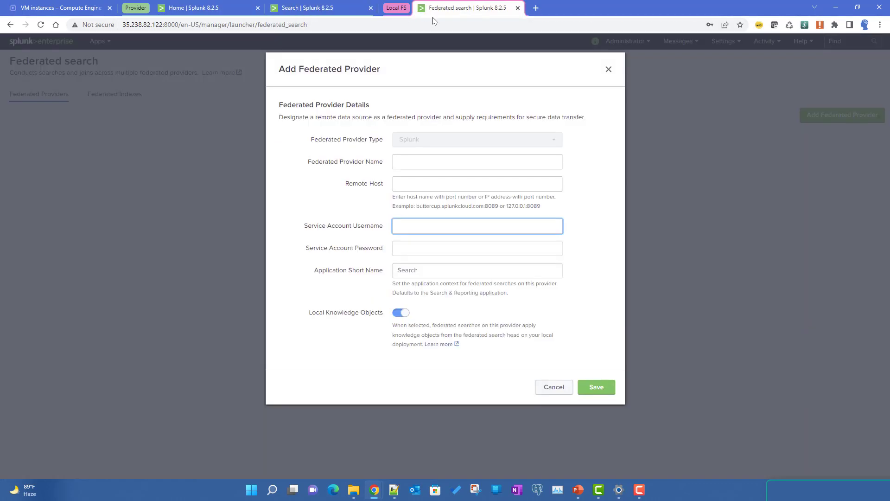
pyautogui.click(168, 11)
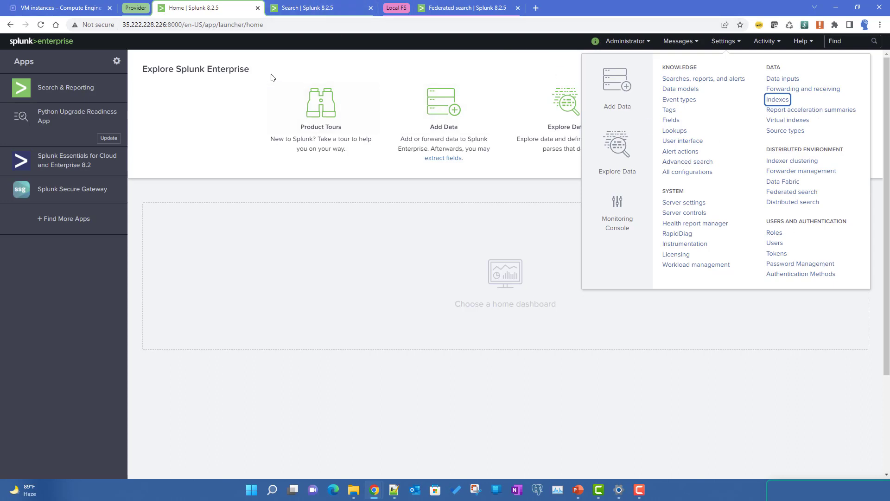
# Step: Start a new role on the Roles page named demo_role_fs
pyautogui.click(777, 235)
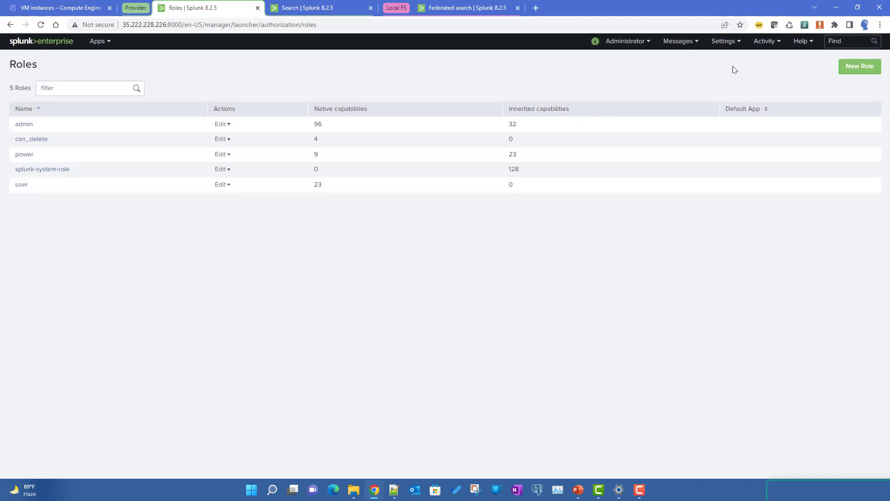
pyautogui.click(858, 67)
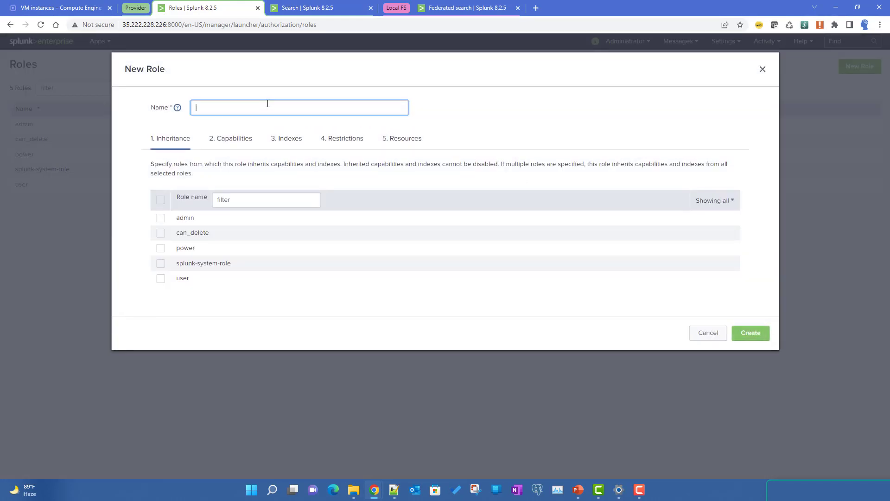
pyautogui.write('demo')
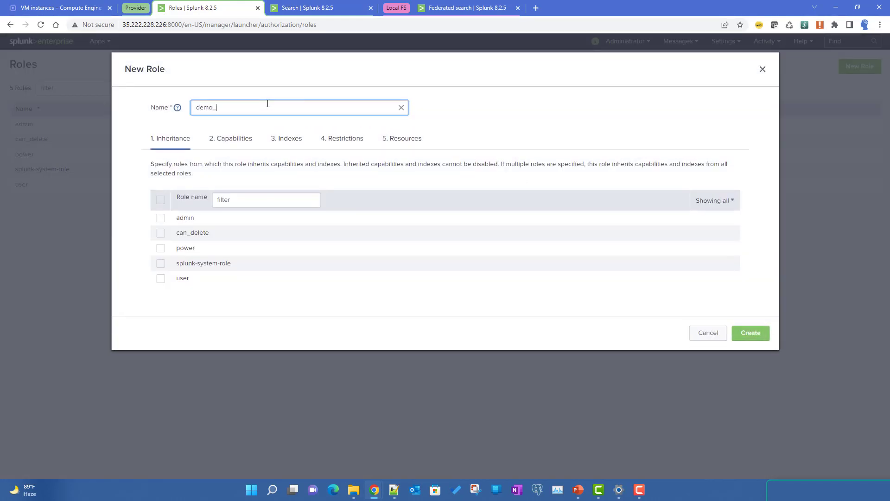
pyautogui.write('_role_fs')
pyautogui.doubleClick(265, 110)
# Step: Mark provider_demo_idx_1 as Included and Default for the role, then create it
pyautogui.click(281, 143)
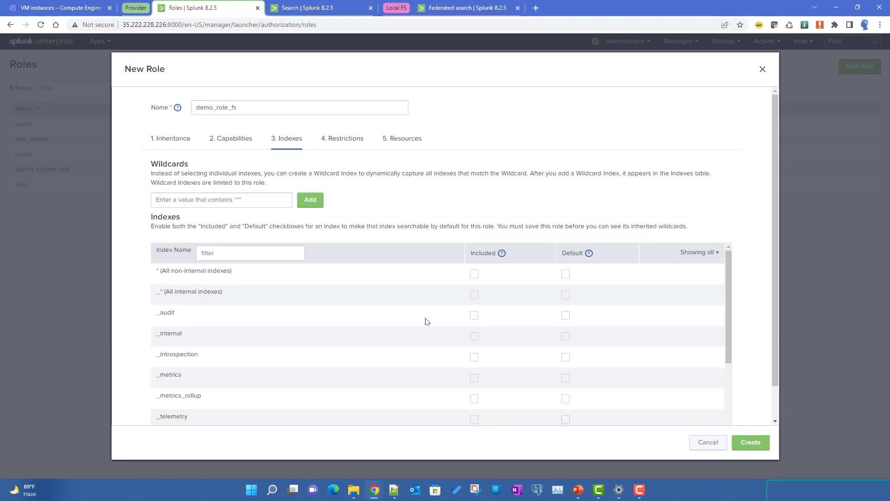
pyautogui.scroll(-2, 353, 347)
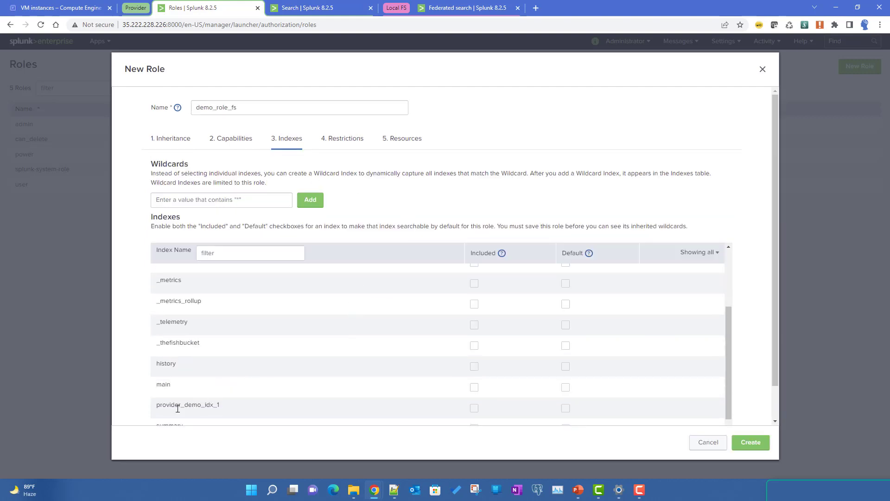
pyautogui.moveTo(162, 408); pyautogui.dragTo(248, 416)
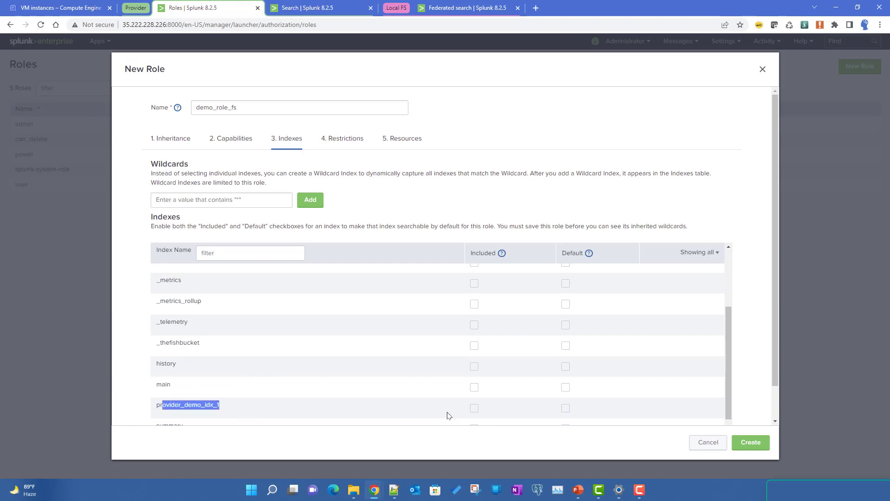
pyautogui.click(475, 407)
pyautogui.click(565, 408)
pyautogui.click(159, 403)
pyautogui.moveTo(159, 403); pyautogui.dragTo(254, 413)
pyautogui.click(200, 404)
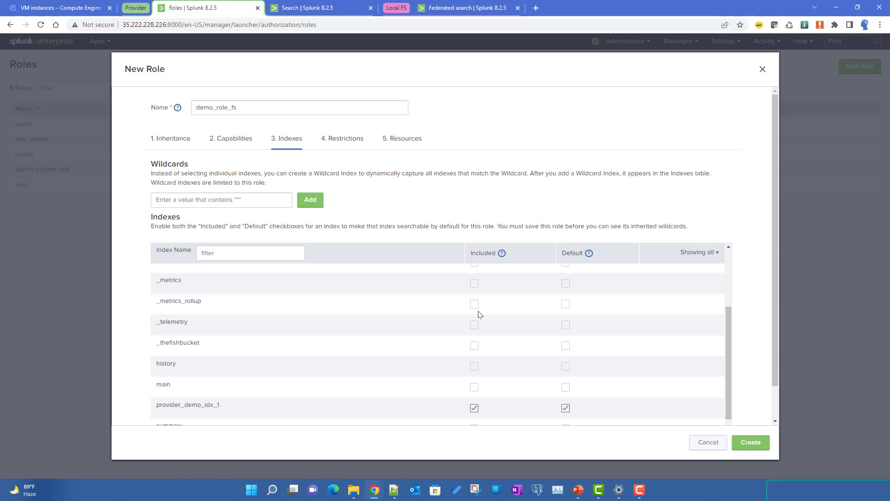
pyautogui.click(754, 444)
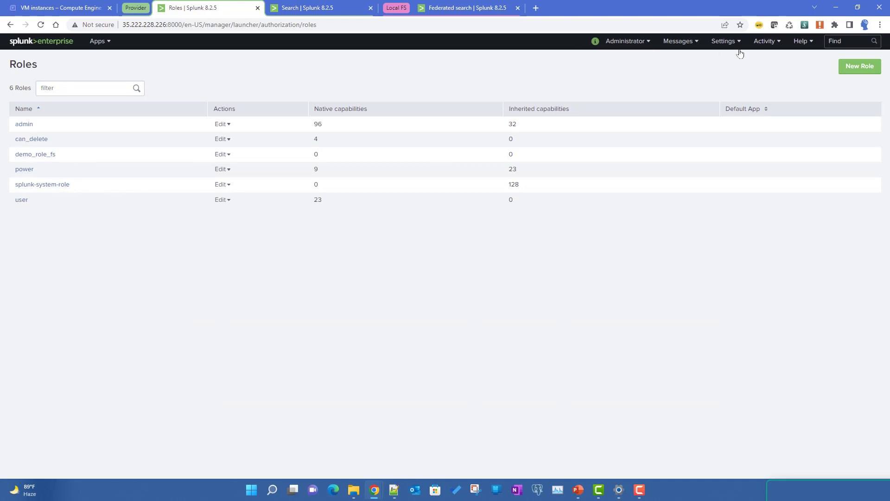
# Step: Start a new user named demo_usr_fs and set and confirm its password
pyautogui.click(724, 41)
pyautogui.click(775, 243)
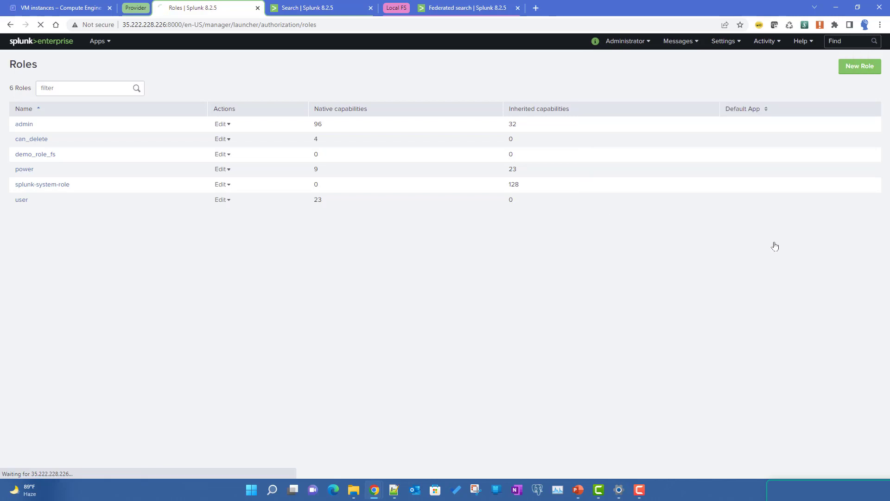
pyautogui.click(857, 67)
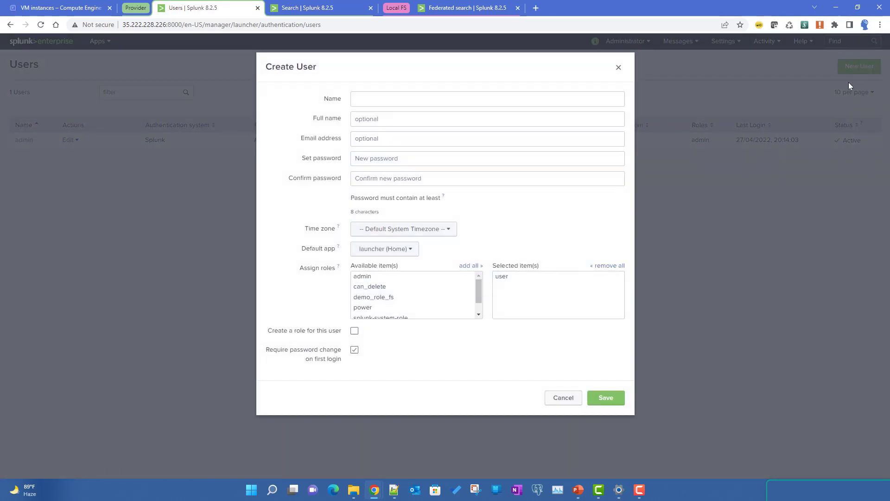
pyautogui.click(391, 103)
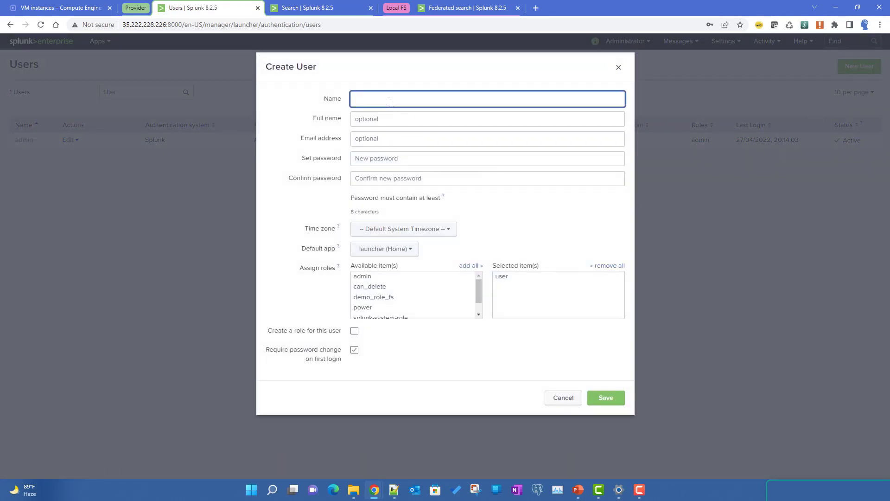
pyautogui.write('demo_usr_fs')
pyautogui.click(389, 158)
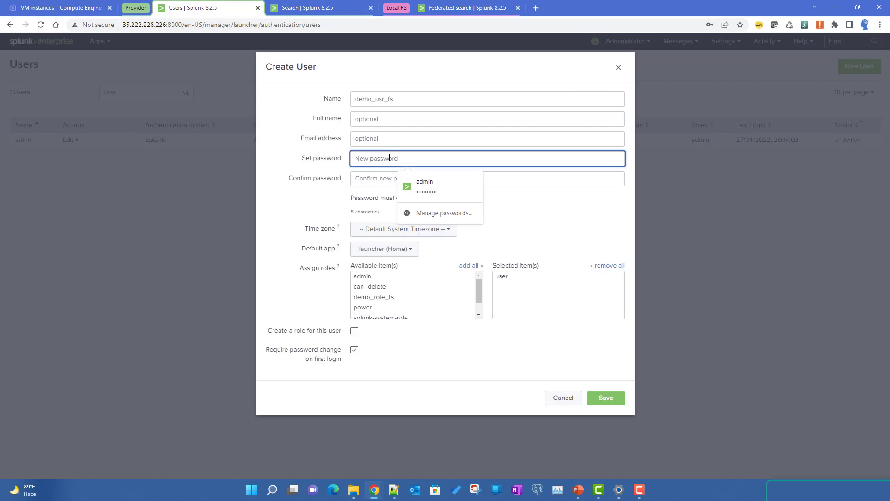
pyautogui.write('••••')
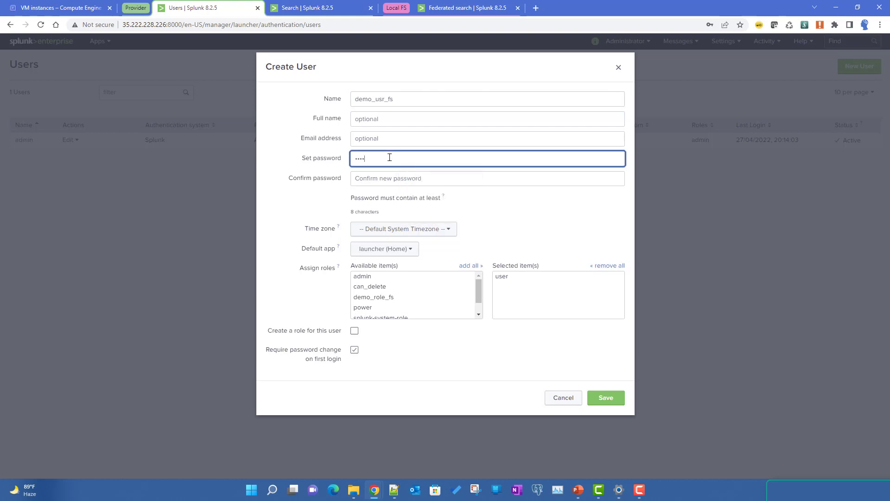
pyautogui.write('••••')
pyautogui.click(395, 178)
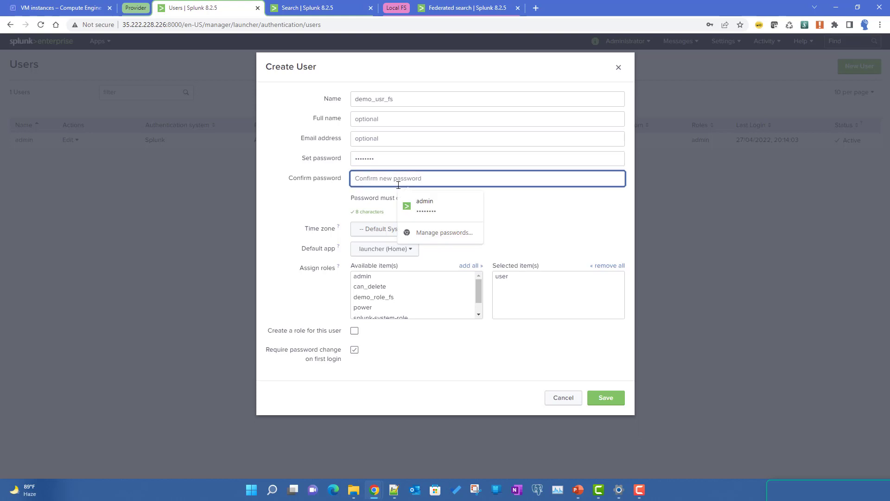
pyautogui.write('pa')
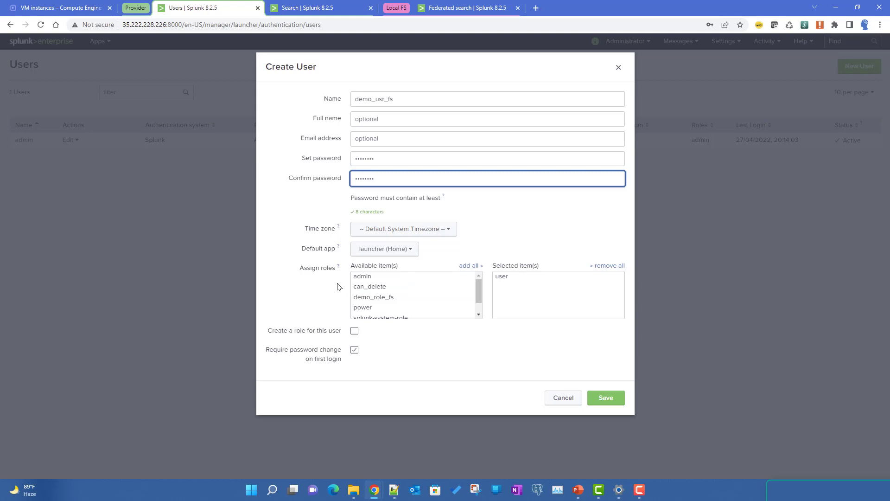
# Step: Give demo_usr_fs only the demo_role_fs role, save it, and dismiss the browser's password prompt
pyautogui.click(383, 298)
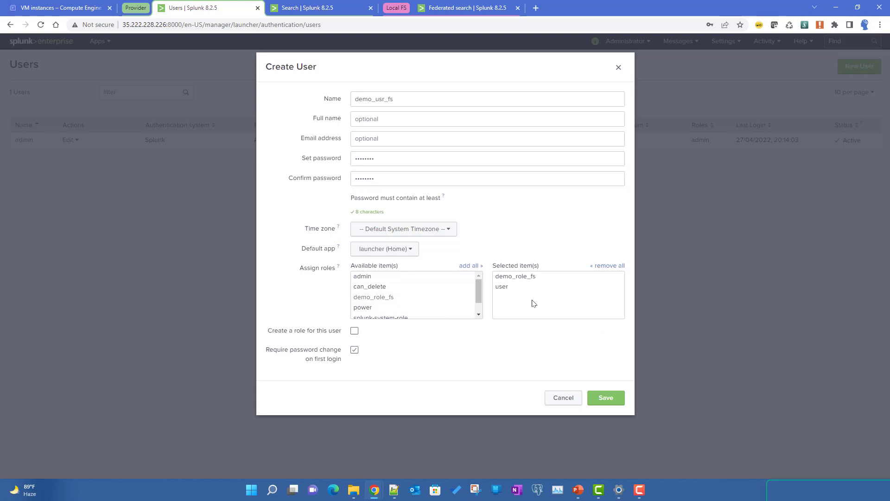
pyautogui.click(510, 289)
pyautogui.click(616, 399)
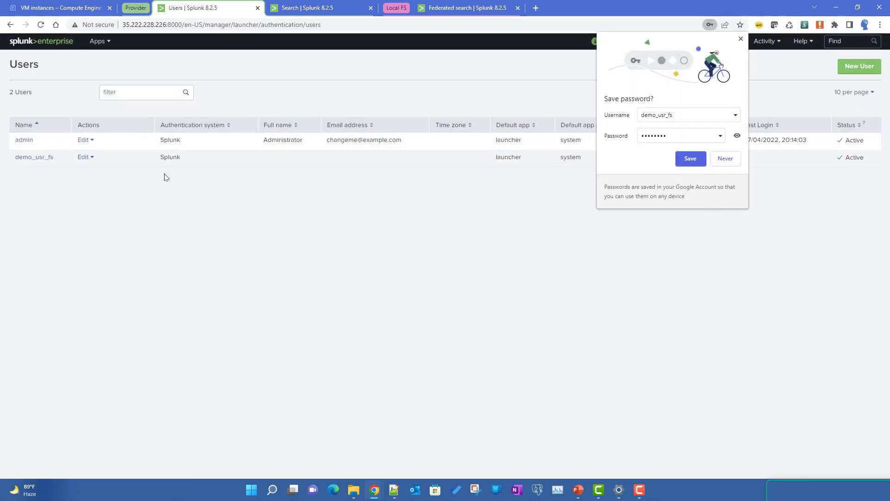
pyautogui.click(741, 39)
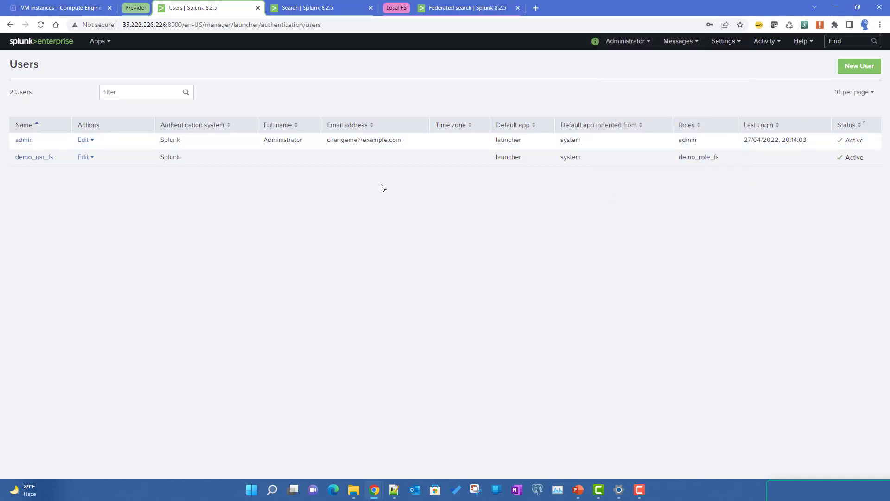
# Step: Enter provider-1, copied from the cloud VM list, as the federated provider name
pyautogui.click(466, 10)
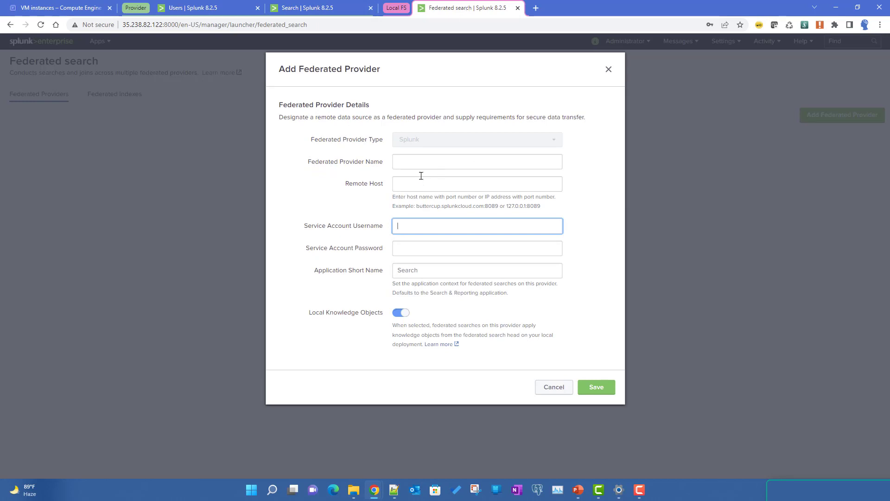
pyautogui.click(427, 162)
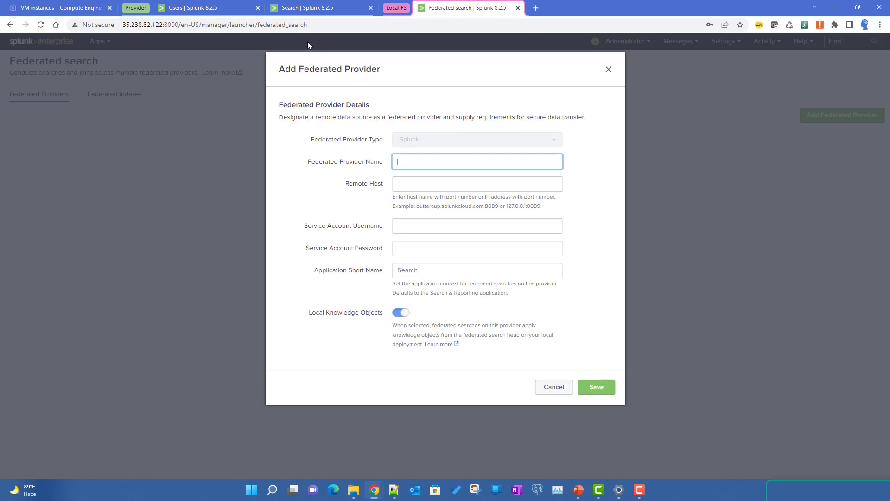
pyautogui.click(94, 9)
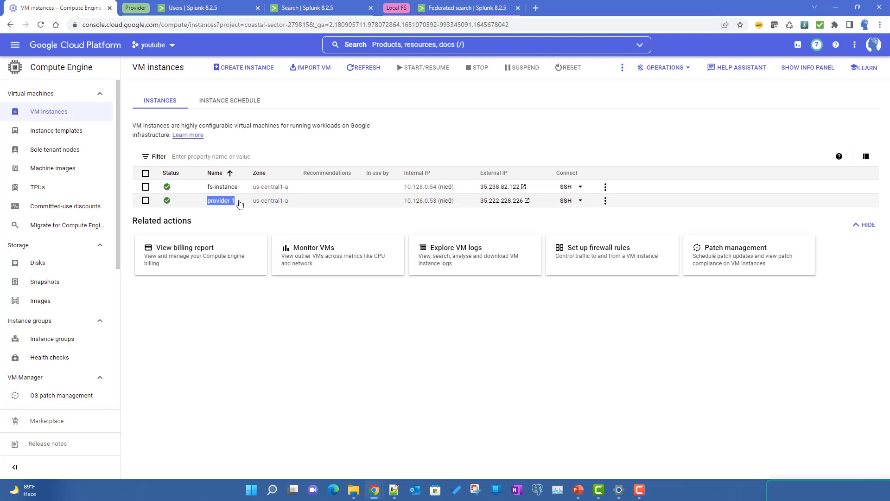
pyautogui.moveTo(240, 203); pyautogui.dragTo(208, 200)
pyautogui.hotkey('ctrl', 'c')
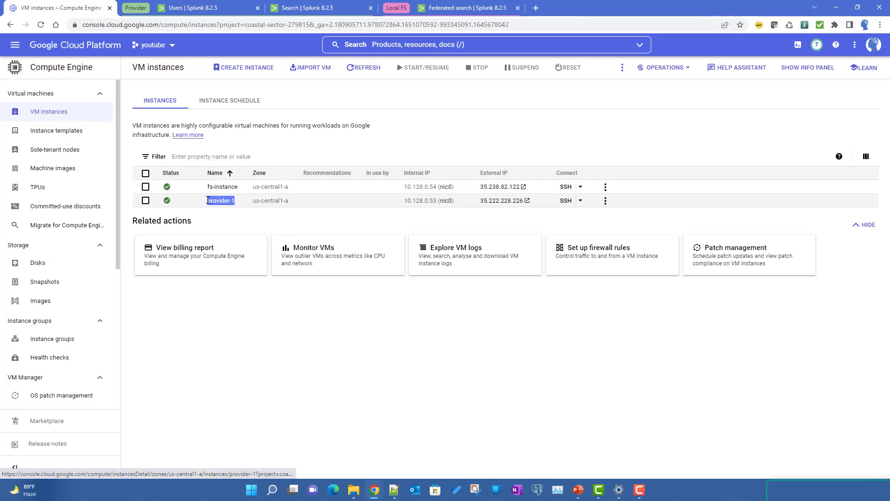
pyautogui.click(326, 9)
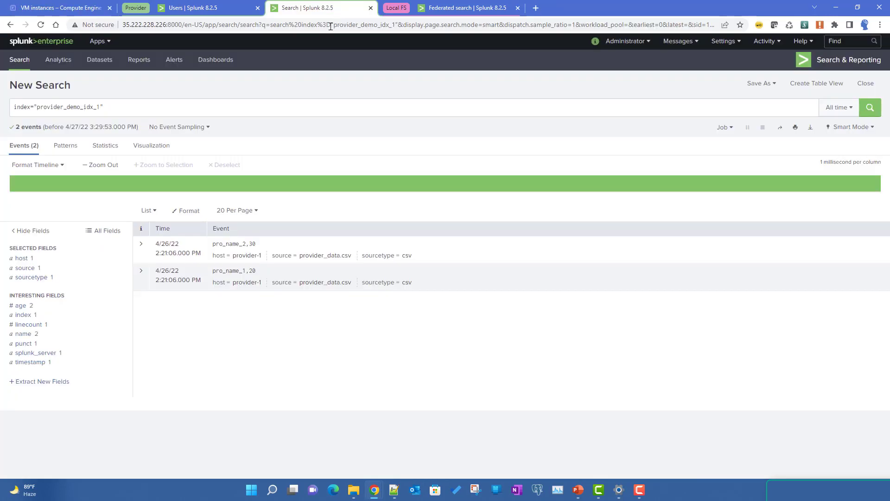
pyautogui.click(443, 8)
pyautogui.hotkey('ctrl', 'v')
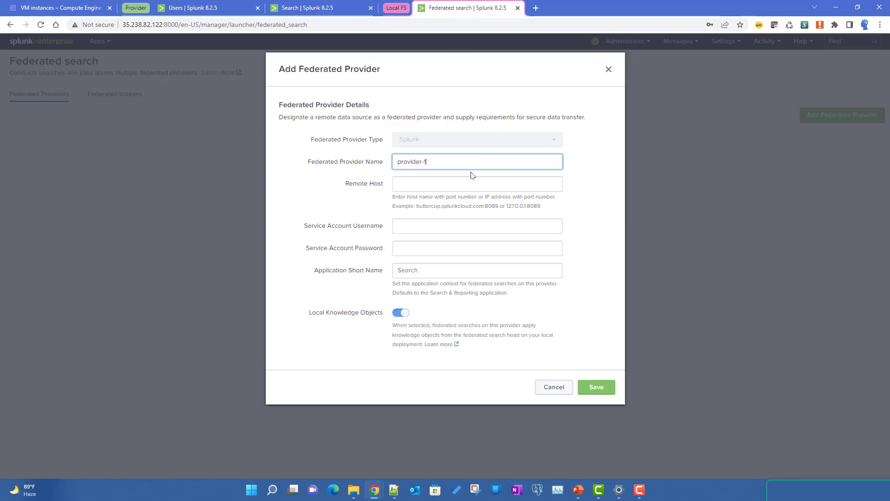
# Step: Set the remote host to provider-1's external IP with port 8089: 35.222.228.226:8089
pyautogui.click(430, 182)
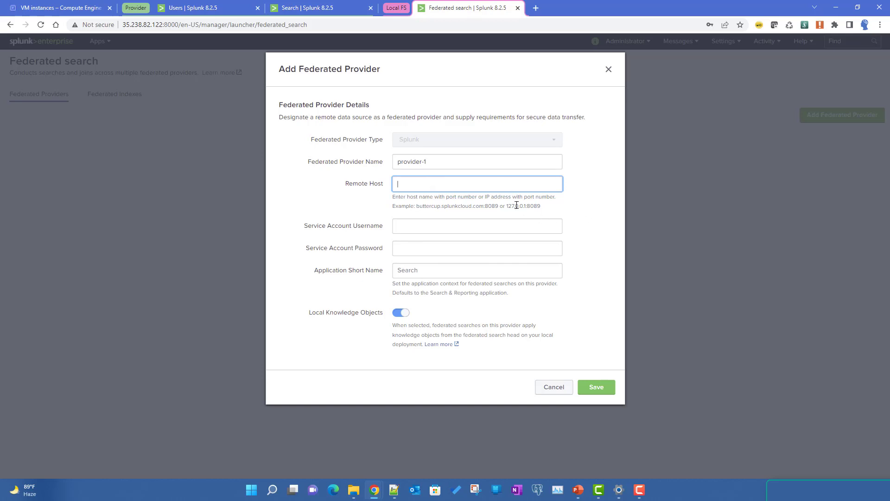
pyautogui.moveTo(525, 206); pyautogui.dragTo(556, 208)
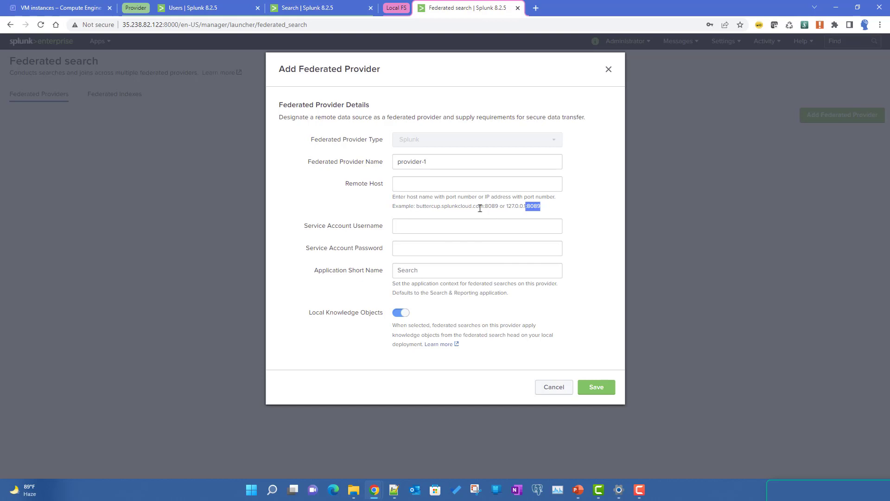
pyautogui.moveTo(417, 207); pyautogui.dragTo(482, 210)
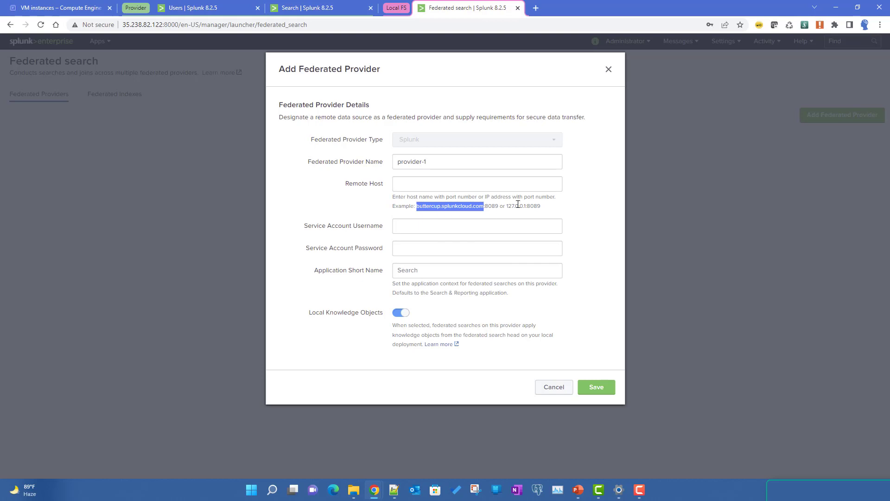
pyautogui.moveTo(505, 207); pyautogui.dragTo(529, 206)
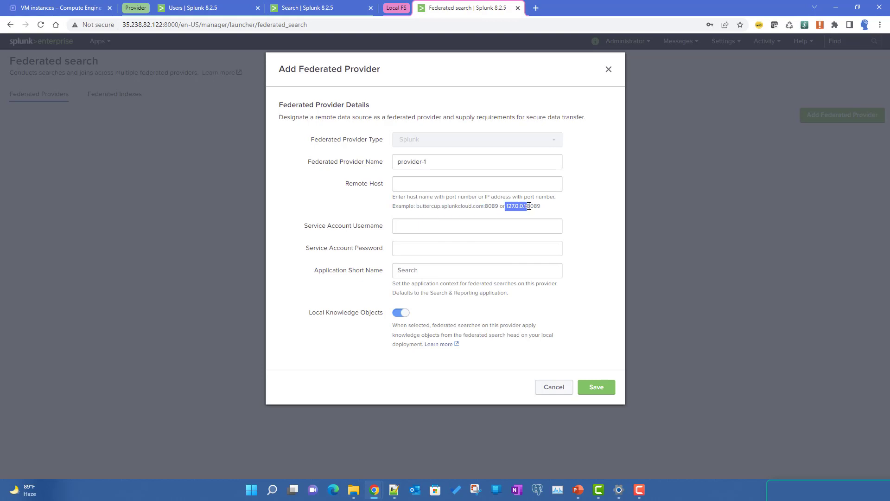
pyautogui.click(529, 206)
pyautogui.moveTo(525, 206); pyautogui.dragTo(561, 207)
pyautogui.click(458, 182)
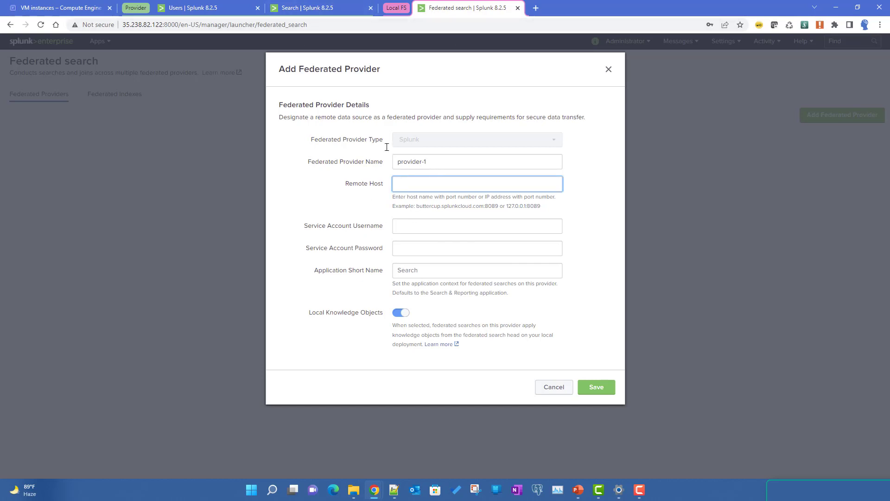
pyautogui.click(207, 9)
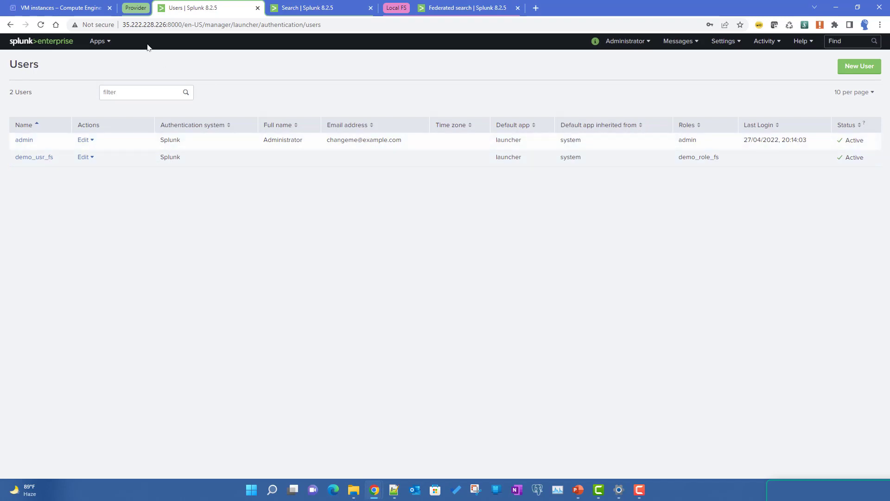
pyautogui.click(67, 12)
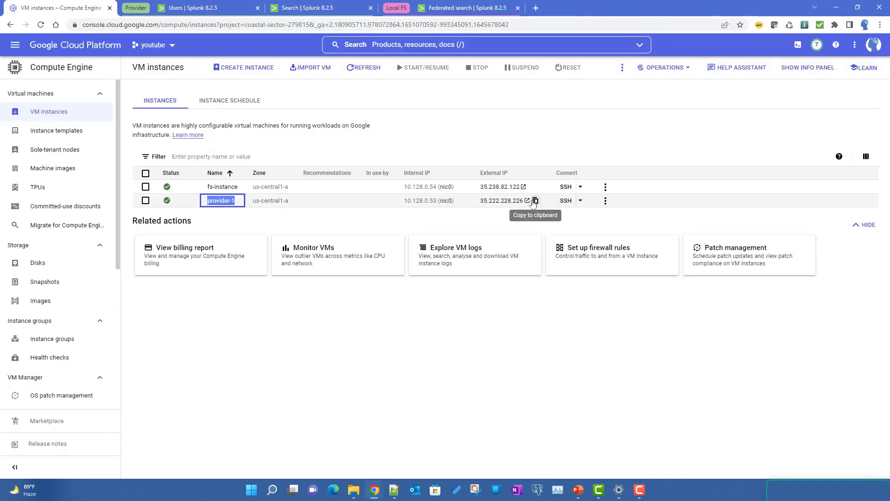
pyautogui.click(535, 201)
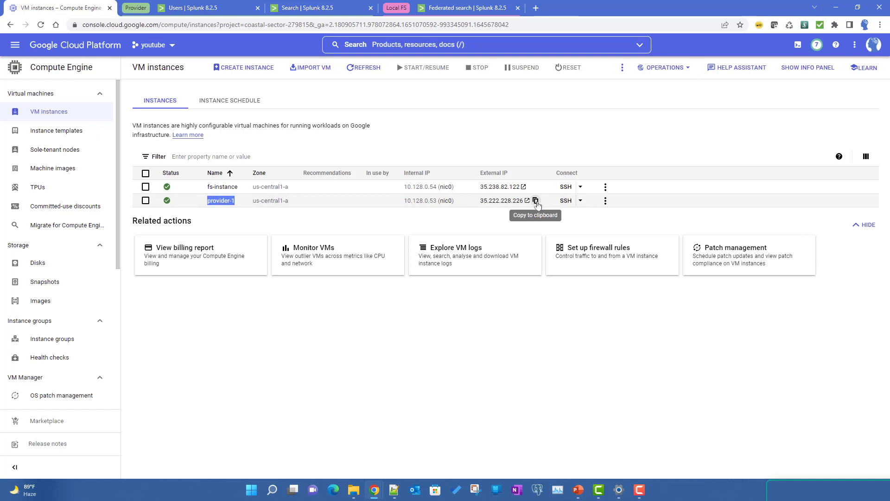
pyautogui.click(463, 8)
pyautogui.hotkey('ctrl', 'v')
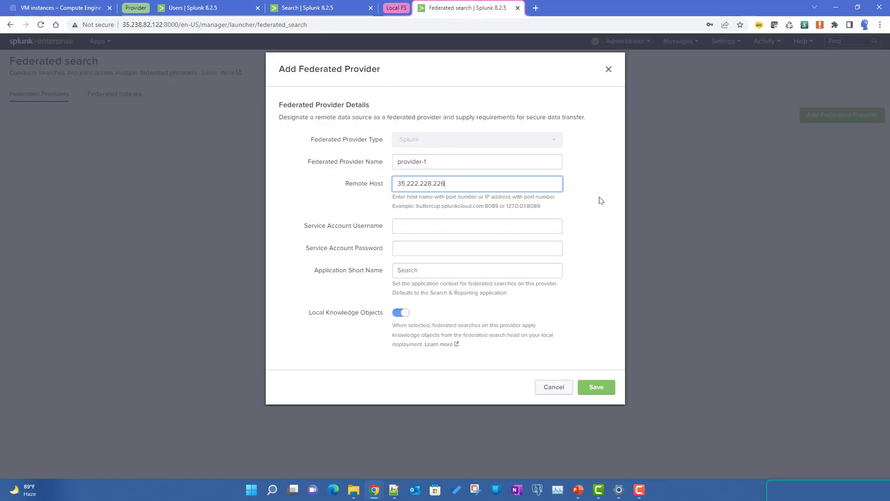
pyautogui.write(':8089')
# Step: Fill in service account username demo_usr_fs and its password
pyautogui.click(414, 225)
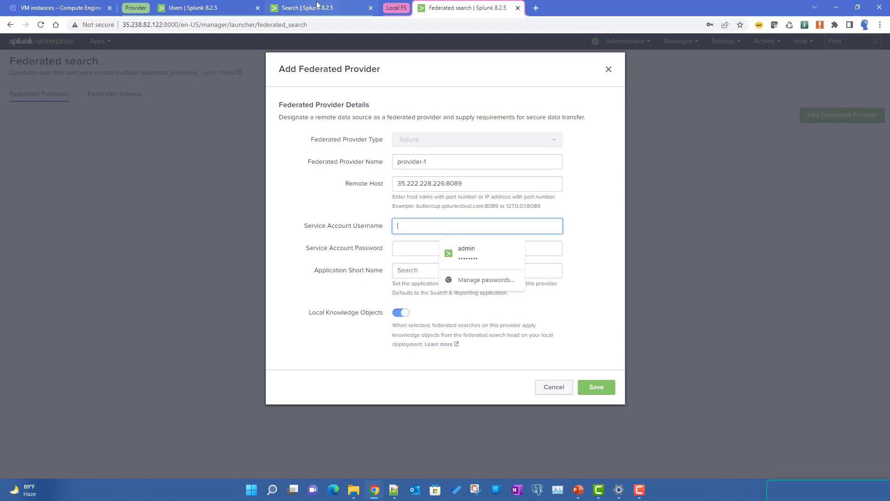
pyautogui.click(222, 9)
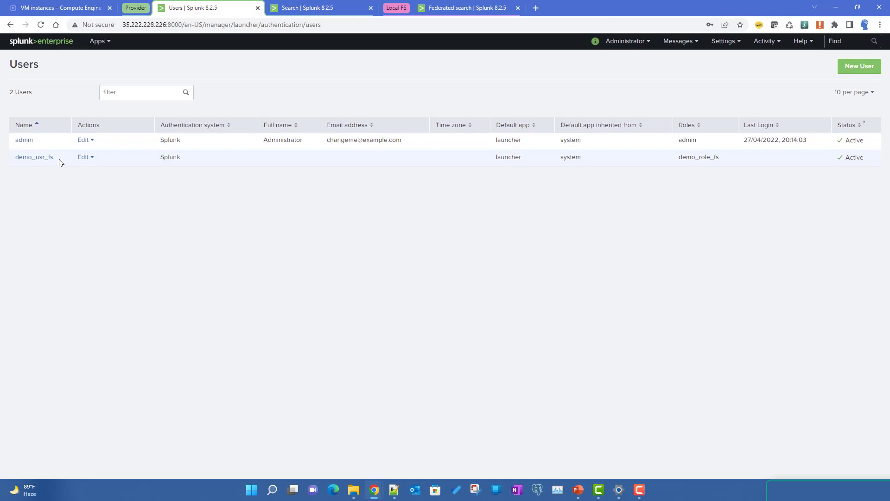
pyautogui.moveTo(57, 160); pyautogui.dragTo(12, 161)
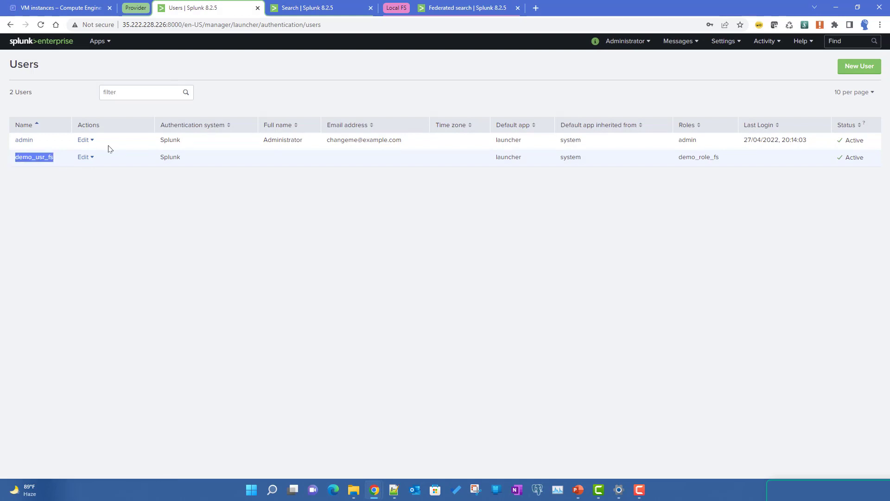
pyautogui.click(468, 8)
pyautogui.hotkey('ctrl', 'v')
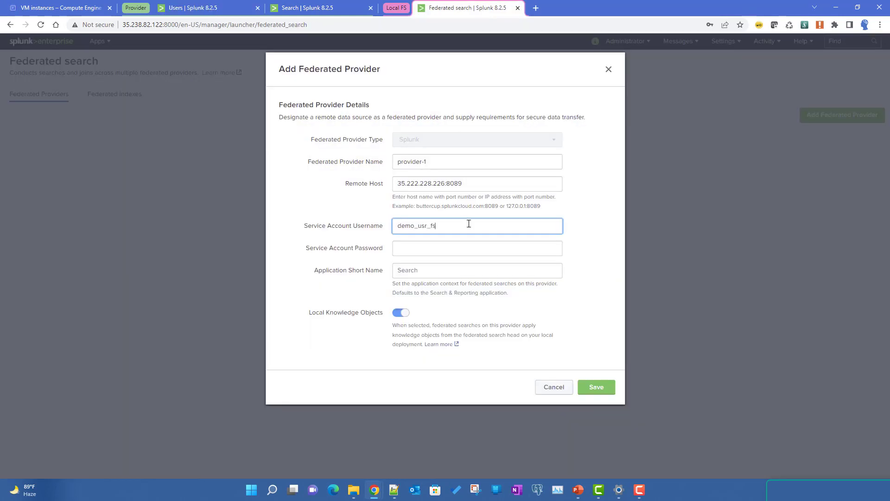
pyautogui.click(422, 247)
pyautogui.write('•••••••')
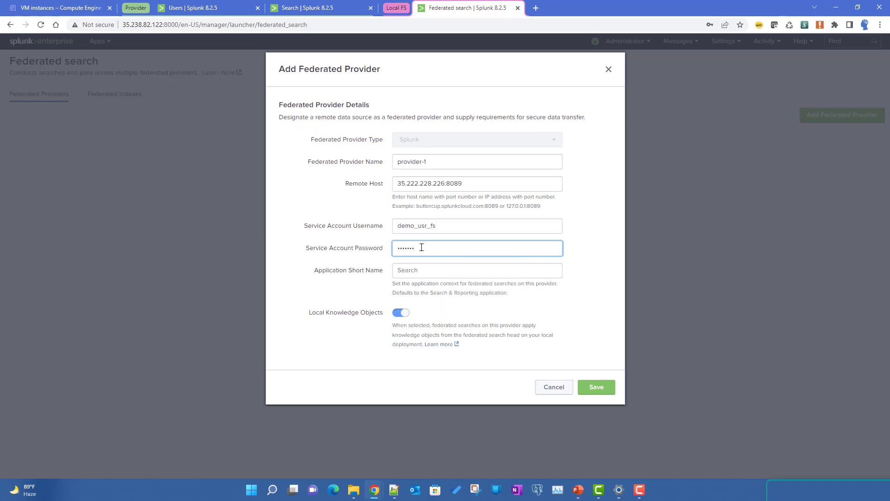
pyautogui.click(211, 10)
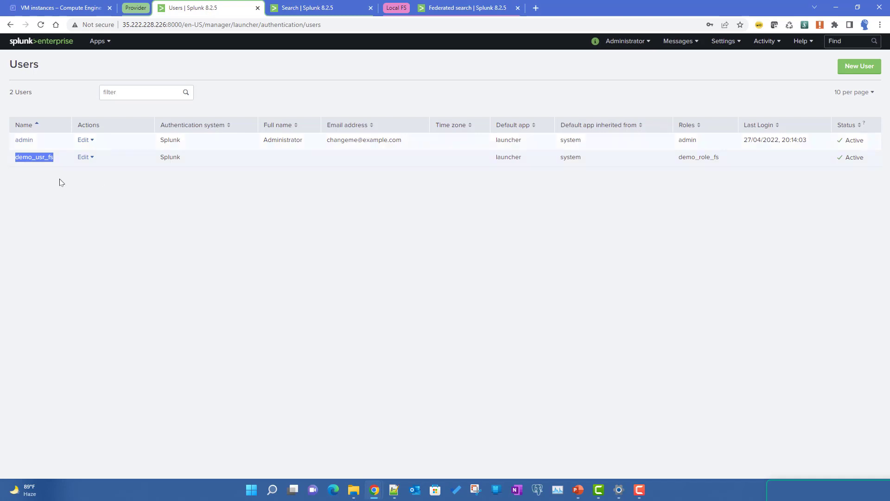
pyautogui.click(458, 8)
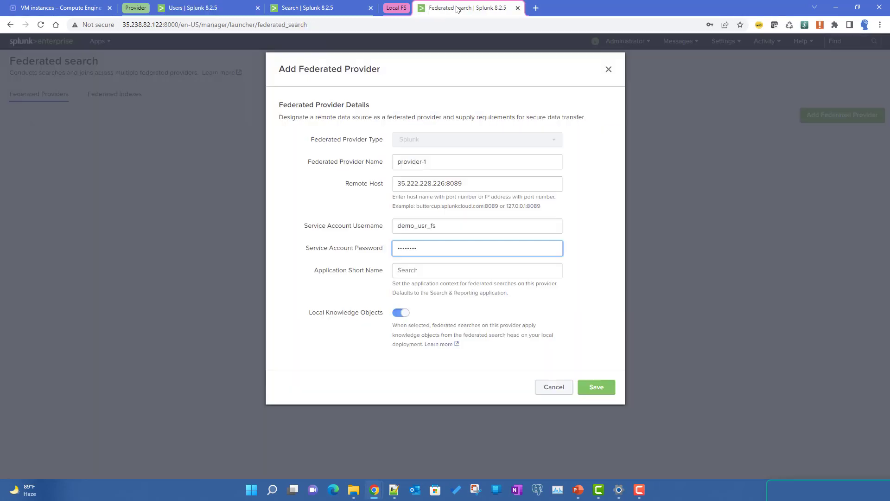
pyautogui.click(425, 271)
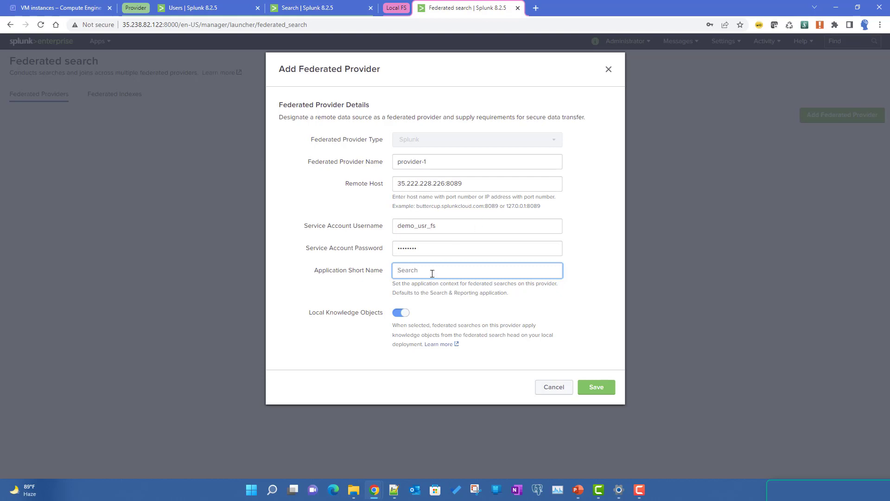
# Step: Set Application Short Name to search, turn off Local Knowledge Objects, and save provider-1
pyautogui.write('search')
pyautogui.doubleClick(432, 273)
pyautogui.click(455, 270)
pyautogui.moveTo(418, 271); pyautogui.dragTo(391, 272)
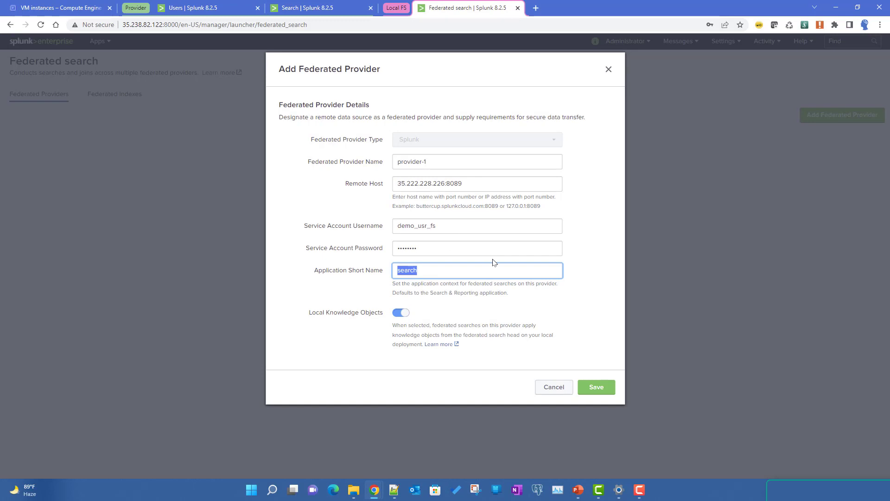
pyautogui.click(401, 313)
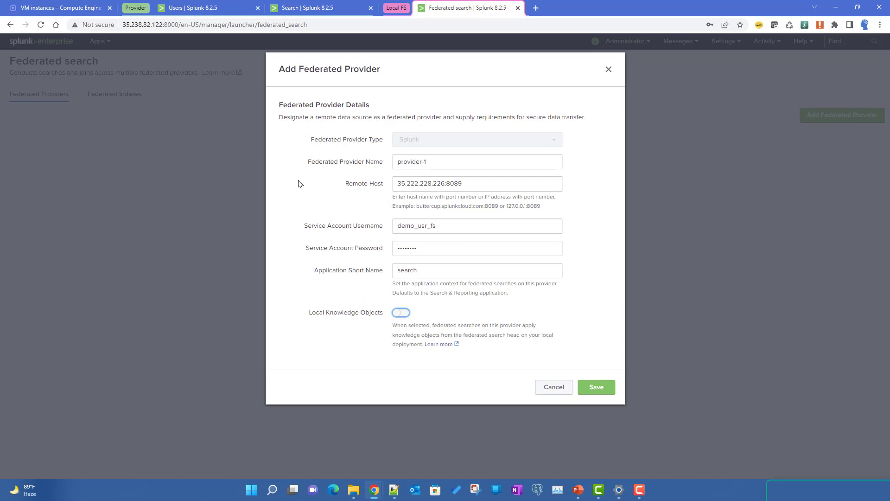
pyautogui.click(605, 392)
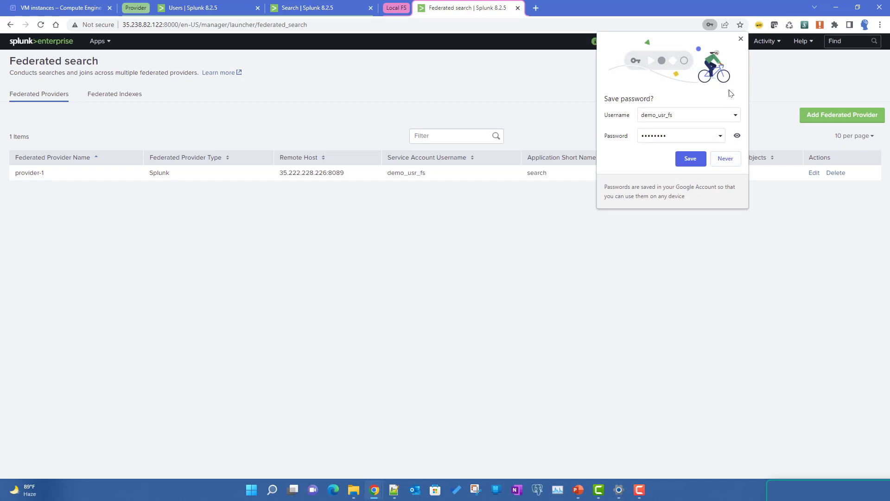
# Step: Dismiss the browser's save-password prompt and show the empty Federated Indexes list
pyautogui.click(740, 39)
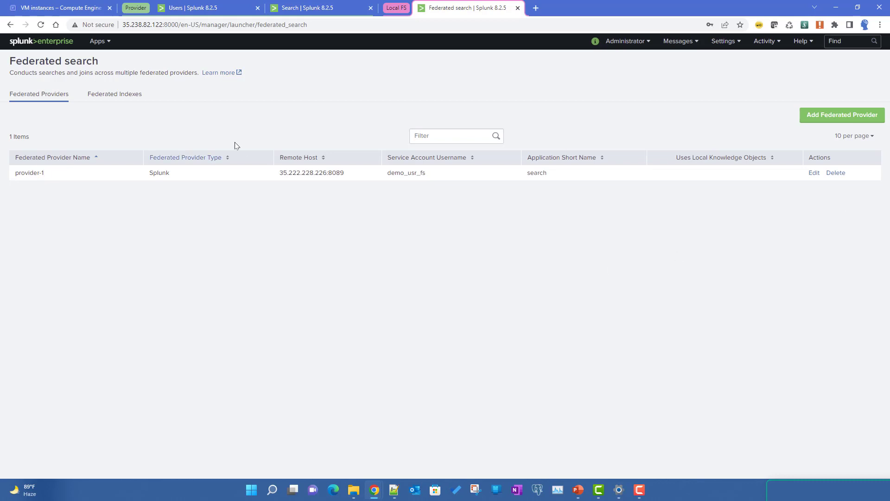
pyautogui.click(110, 96)
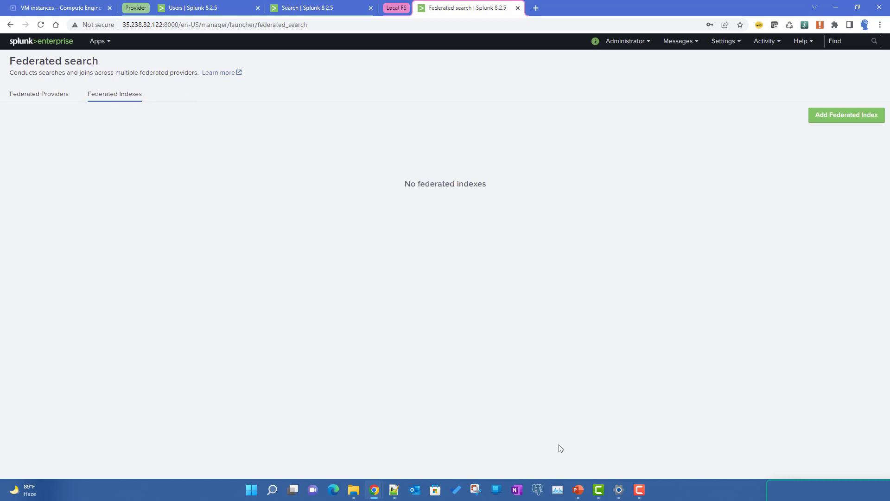
# Step: Show the PowerPoint federated search architecture slide full screen
pyautogui.moveTo(578, 489)
pyautogui.click(630, 436)
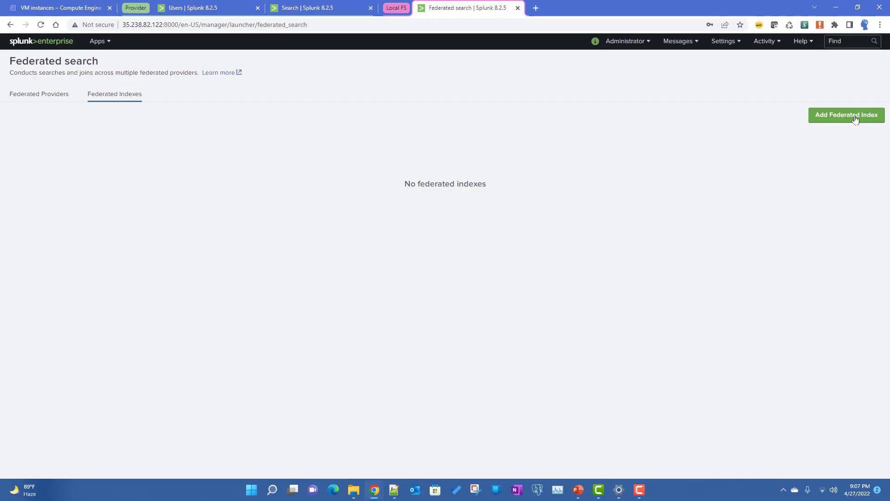
# Step: Define federated index local_fs_idx_1 on provider provider-1 with dataset type Index
pyautogui.click(854, 119)
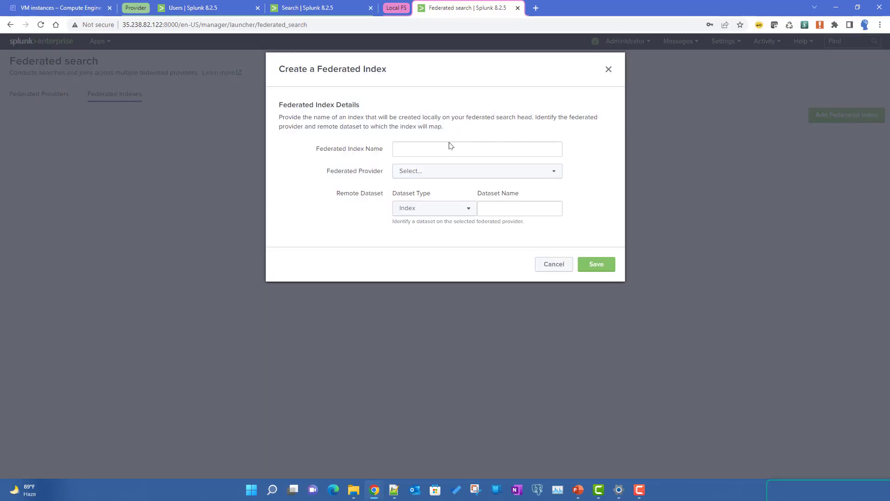
pyautogui.click(442, 145)
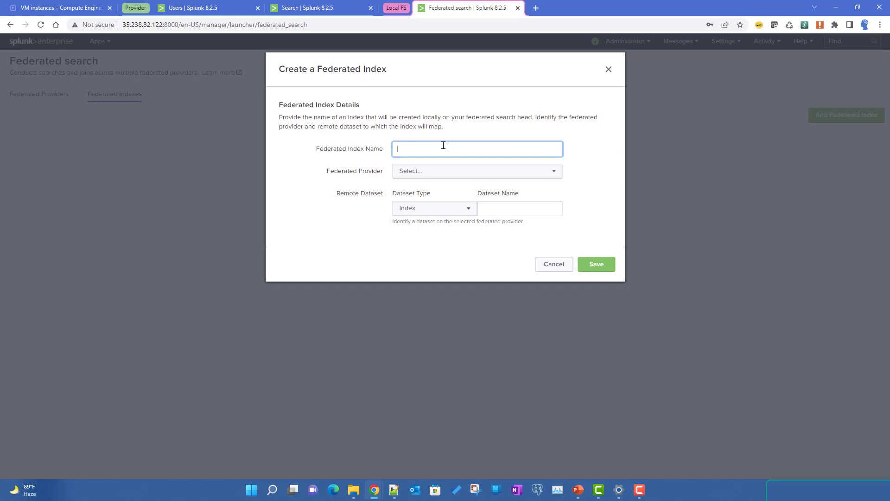
pyautogui.write('local_fs_idx_1')
pyautogui.moveTo(338, 172); pyautogui.dragTo(377, 173)
pyautogui.click(452, 176)
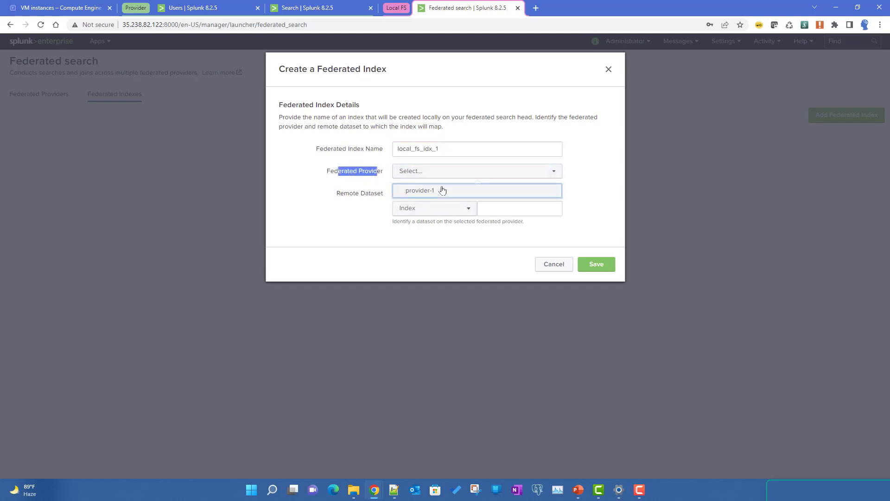
pyautogui.click(441, 191)
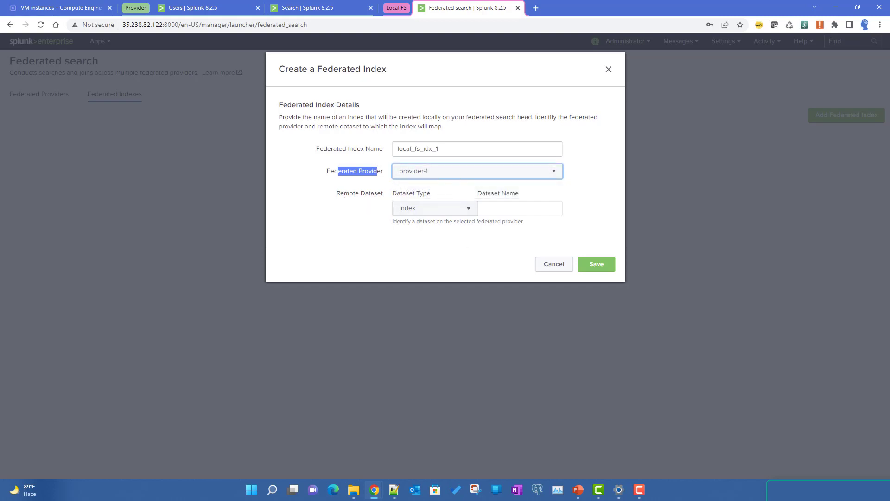
pyautogui.moveTo(339, 193); pyautogui.dragTo(403, 194)
pyautogui.click(425, 208)
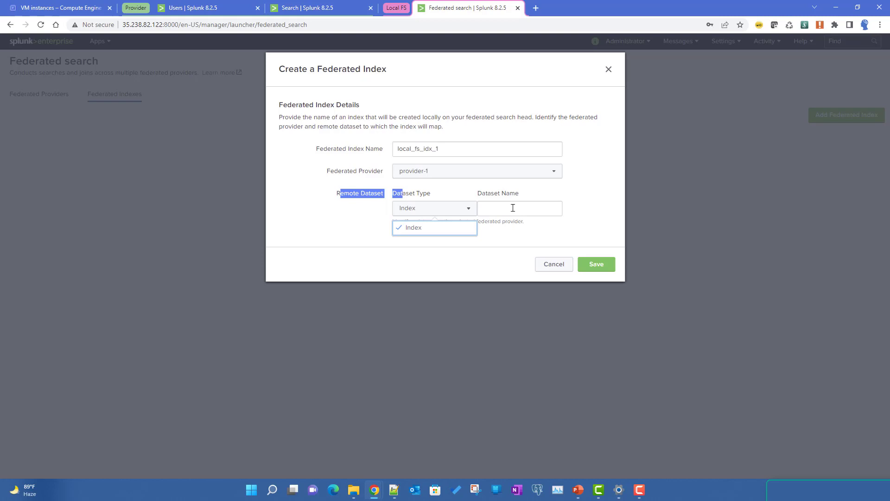
pyautogui.click(439, 232)
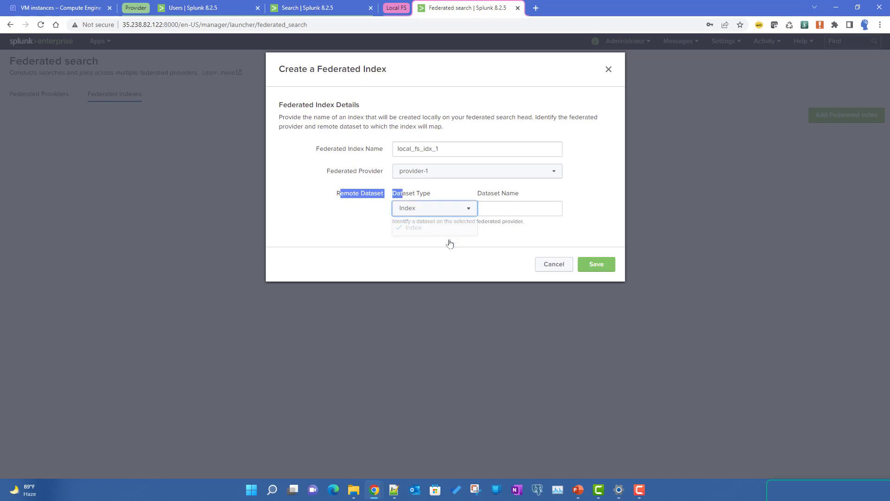
pyautogui.click(519, 206)
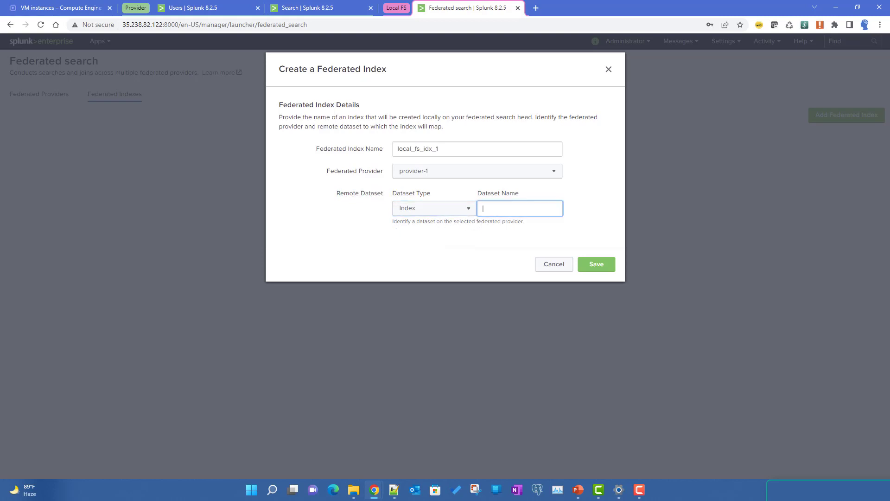
# Step: Use provider_demo_idx_1 from the provider's Indexes page as the dataset name and save the federated index
pyautogui.click(190, 7)
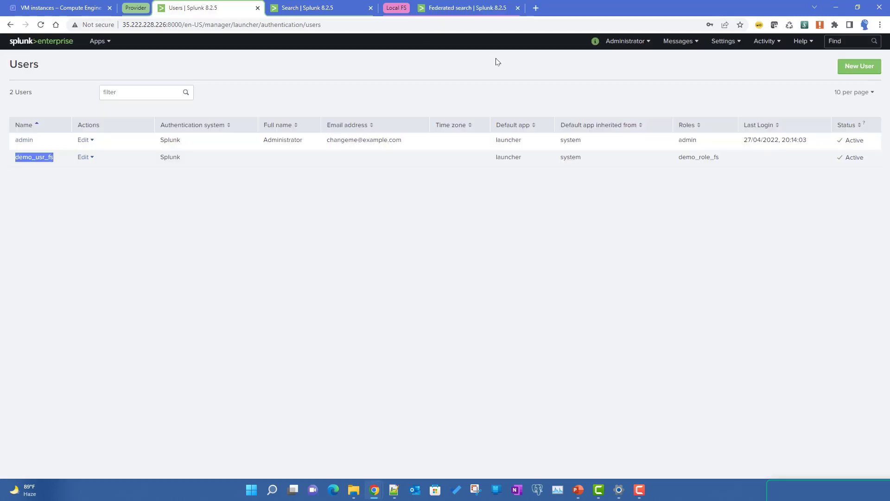
pyautogui.click(725, 41)
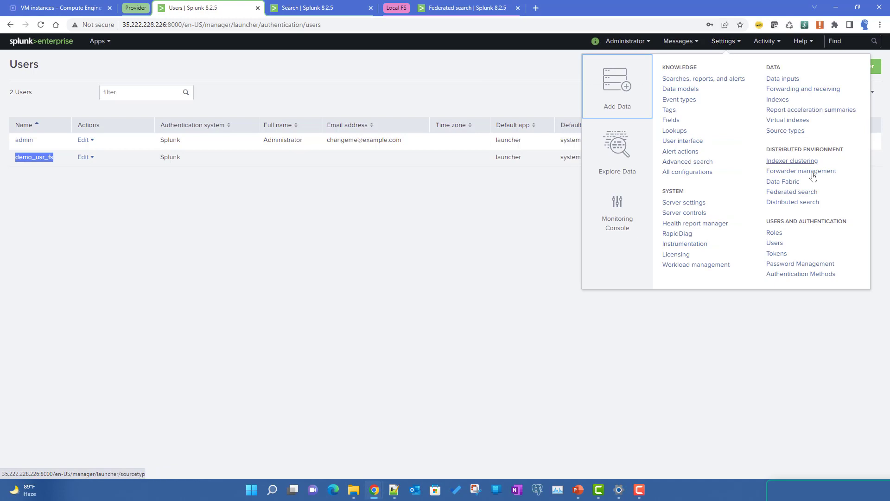
pyautogui.click(777, 99)
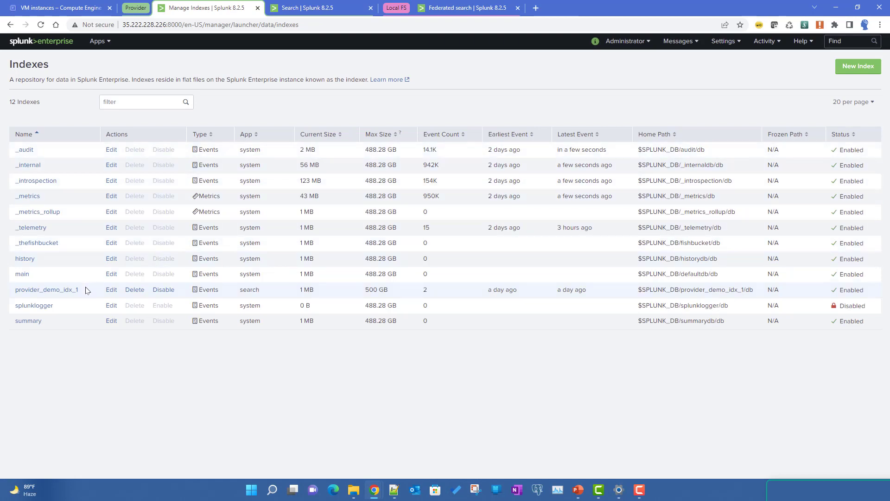
pyautogui.moveTo(88, 289); pyautogui.dragTo(13, 292)
pyautogui.hotkey('ctrl', 'c')
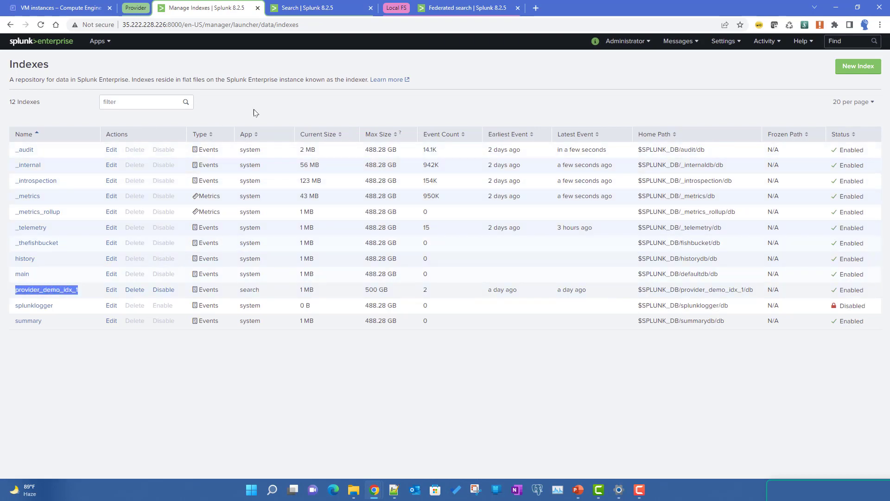
pyautogui.click(466, 8)
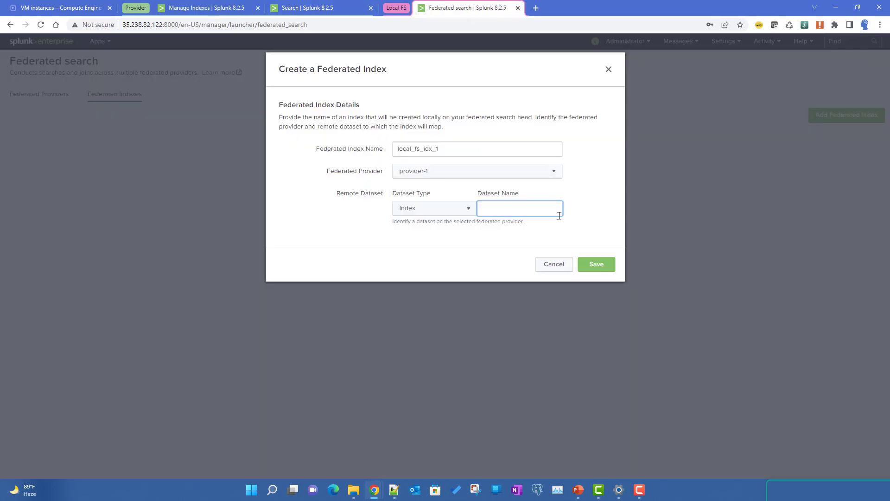
pyautogui.hotkey('ctrl', 'v')
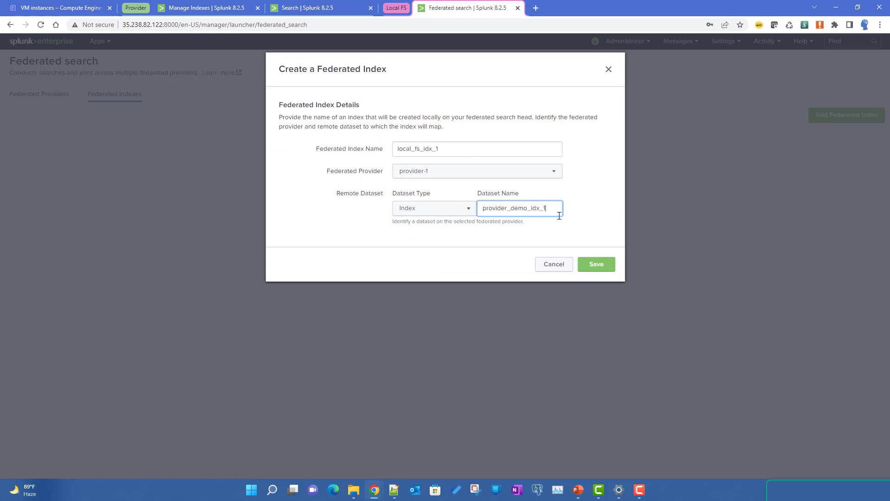
pyautogui.click(596, 264)
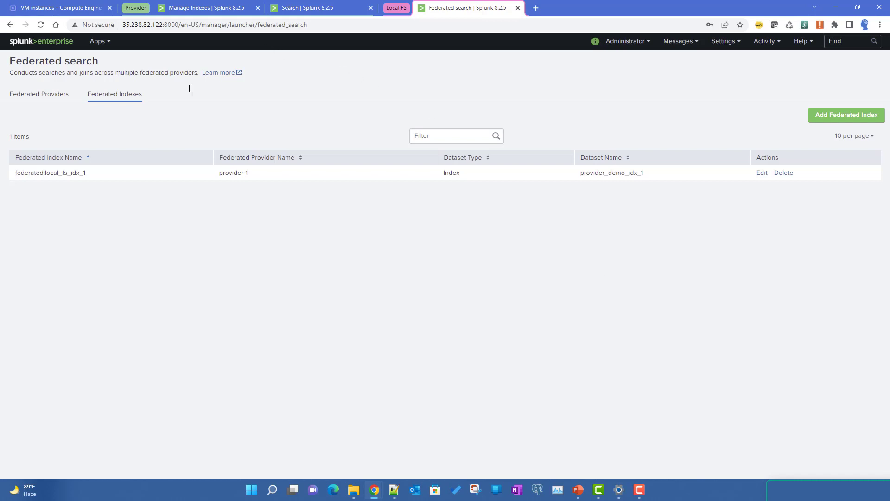
# Step: Review federated:local_fs_idx_1 in the Federated Indexes list, mapped to provider-1's provider_demo_idx_1
pyautogui.click(207, 8)
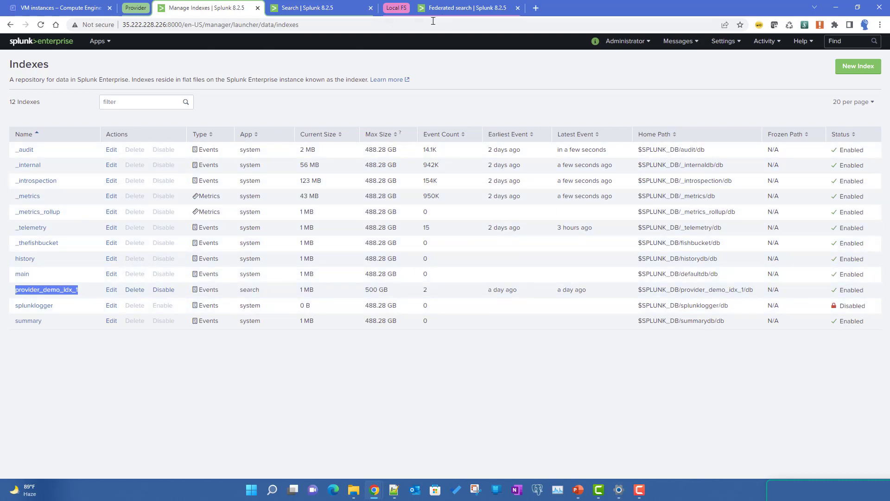
pyautogui.click(449, 11)
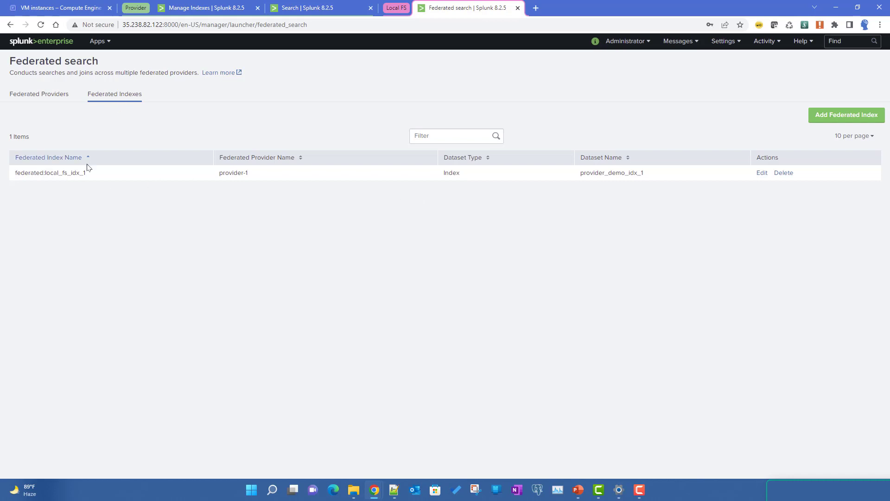
pyautogui.moveTo(12, 174); pyautogui.dragTo(115, 176)
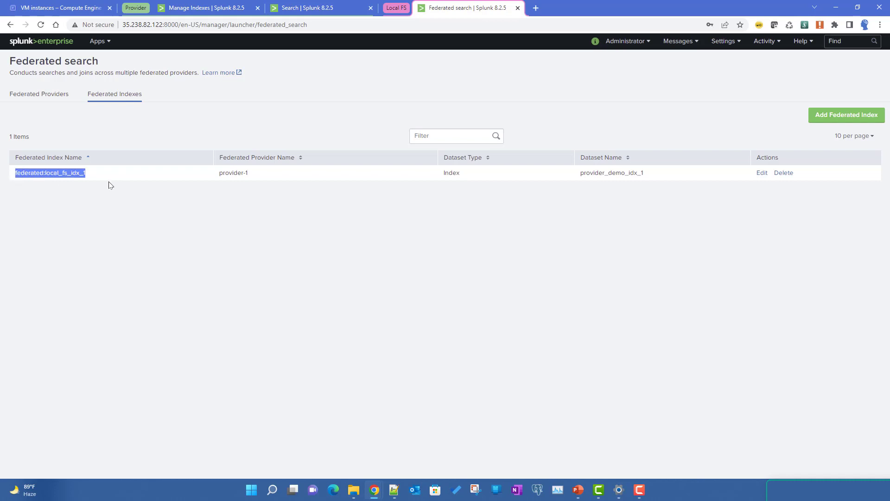
pyautogui.click(79, 183)
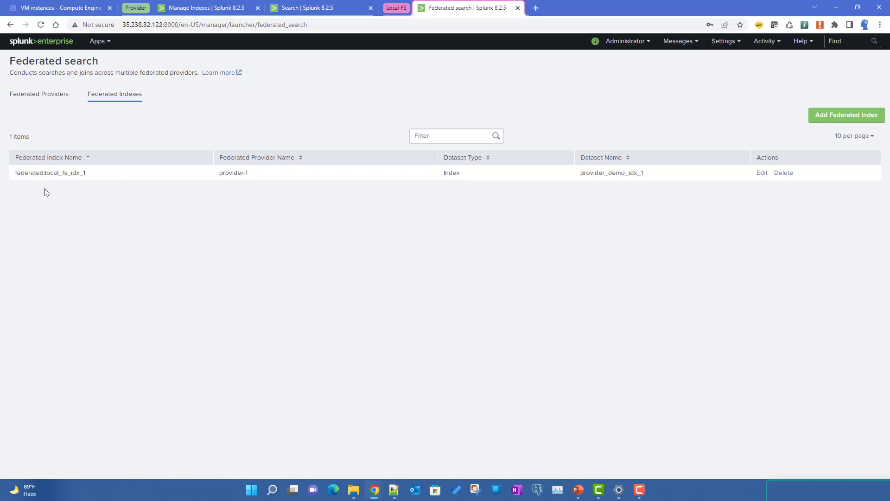
pyautogui.doubleClick(22, 174)
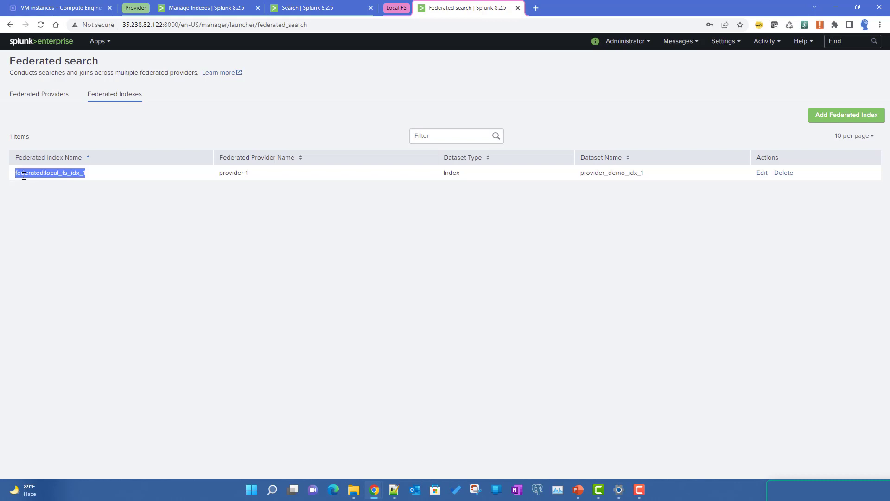
pyautogui.moveTo(44, 173); pyautogui.dragTo(125, 180)
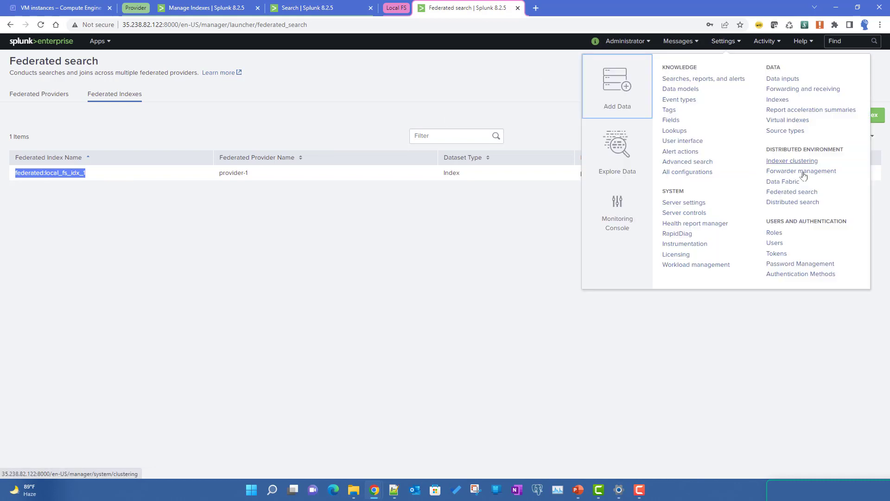
# Step: Open the local Settings > Indexes list in a new tab
pyautogui.rightClick(781, 101)
pyautogui.click(715, 109)
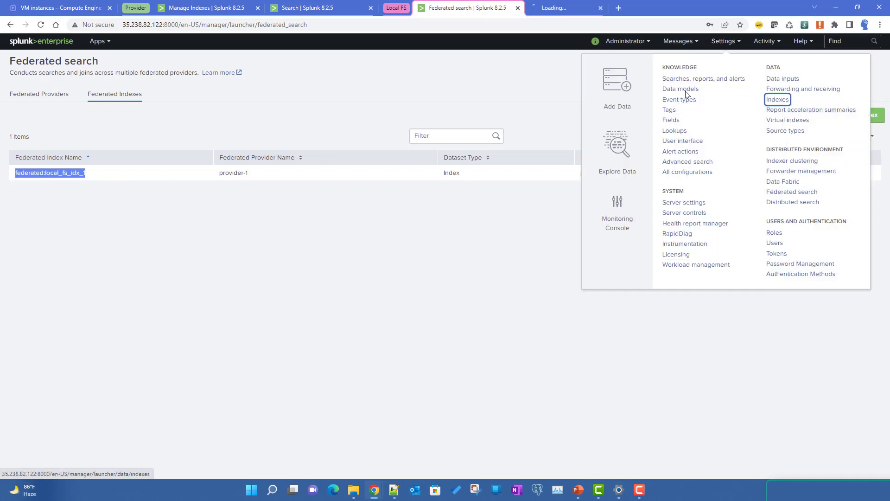
pyautogui.click(591, 13)
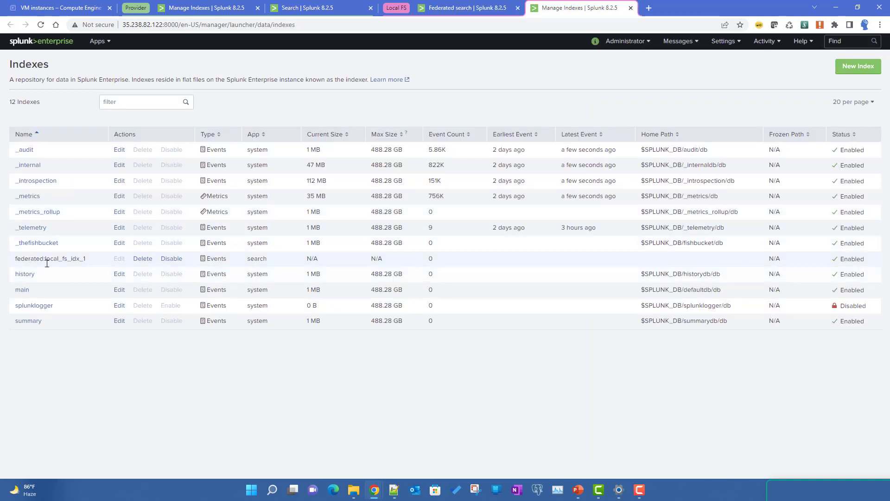
pyautogui.click(457, 10)
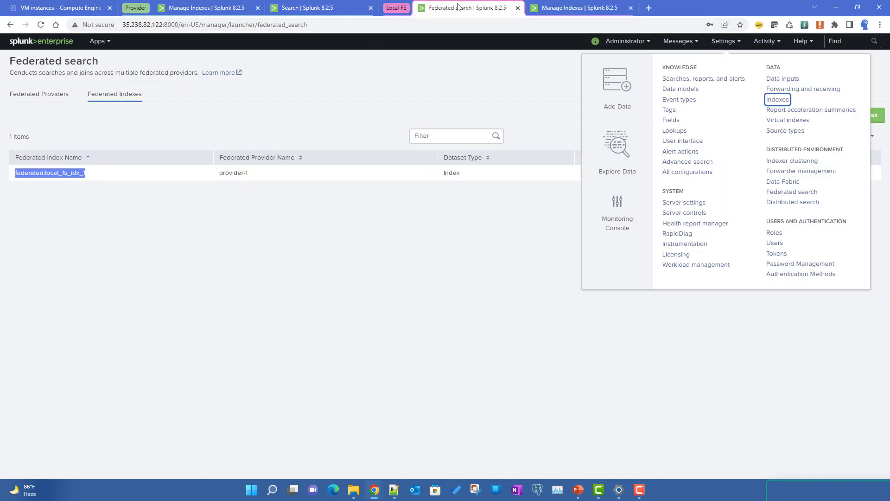
pyautogui.click(124, 192)
# Step: Open Search & Reporting in a new tab and enter the query index=federated:local_fs_idx_1
pyautogui.moveTo(86, 173); pyautogui.dragTo(16, 174)
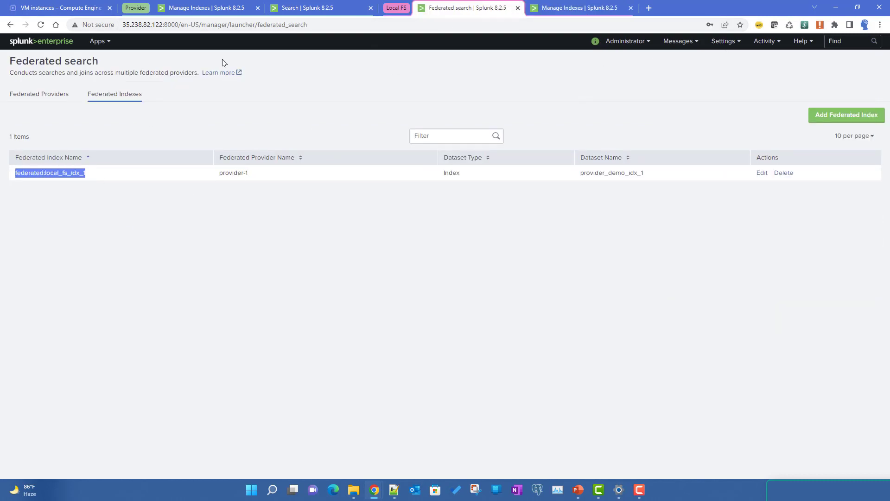
pyautogui.click(98, 41)
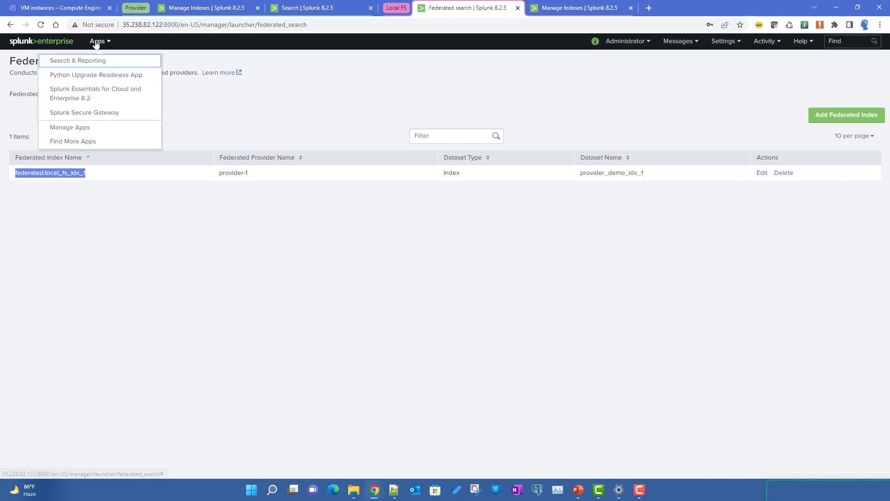
pyautogui.rightClick(81, 64)
pyautogui.click(118, 73)
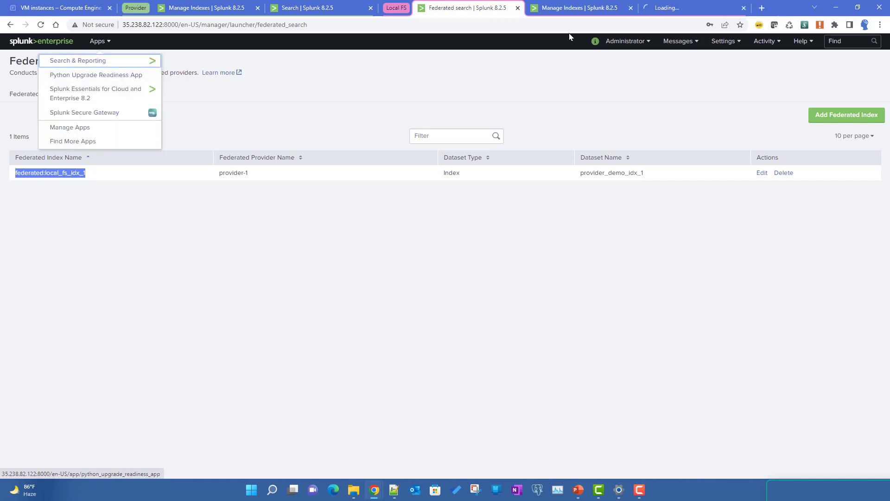
pyautogui.click(686, 8)
pyautogui.write('inde')
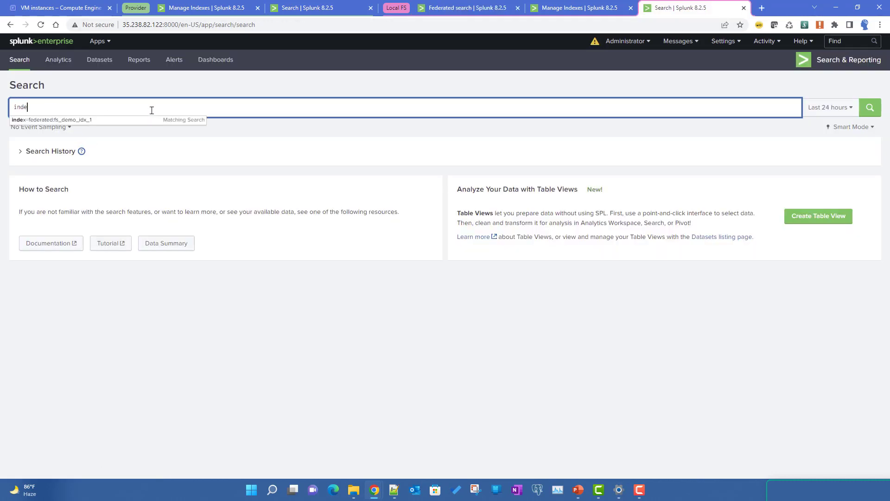
pyautogui.write('x=federated:local_fs_idx_1')
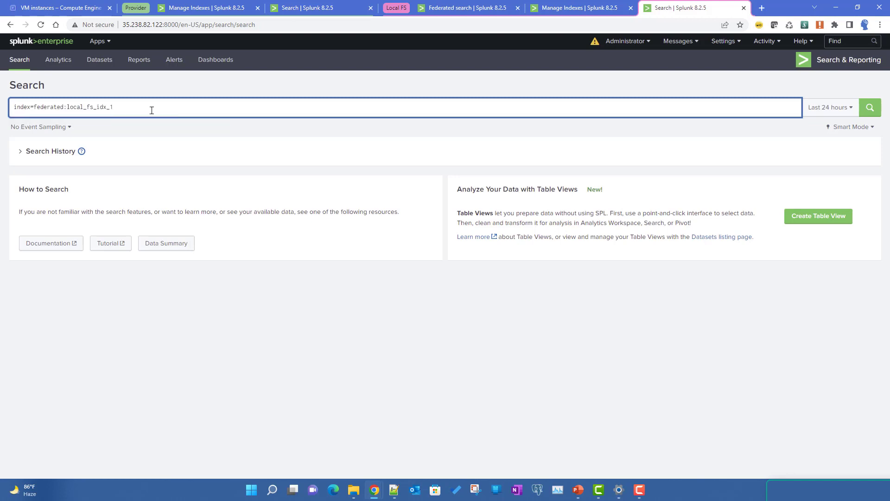
# Step: Run the federated search and read the errors: 0 events, unknown error from indexer 35.222.228.226
pyautogui.press('Return')
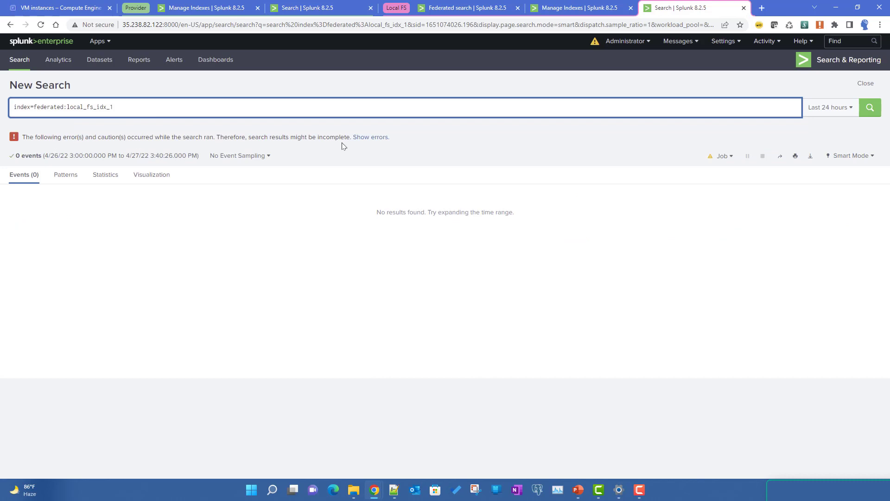
pyautogui.click(370, 137)
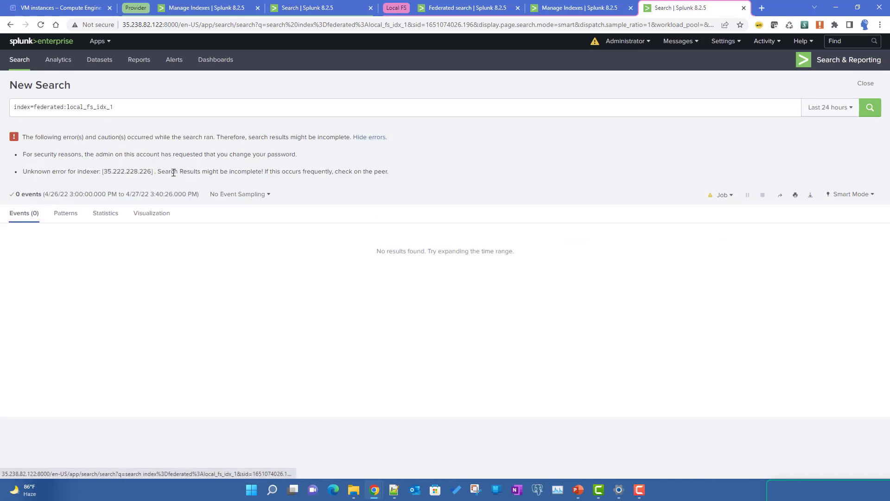
pyautogui.moveTo(53, 173); pyautogui.dragTo(151, 173)
pyautogui.doubleClick(239, 171)
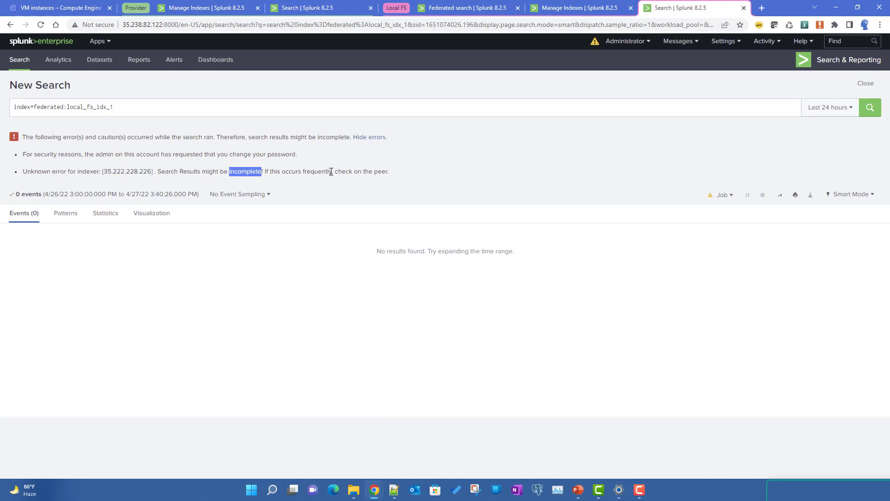
pyautogui.doubleClick(378, 172)
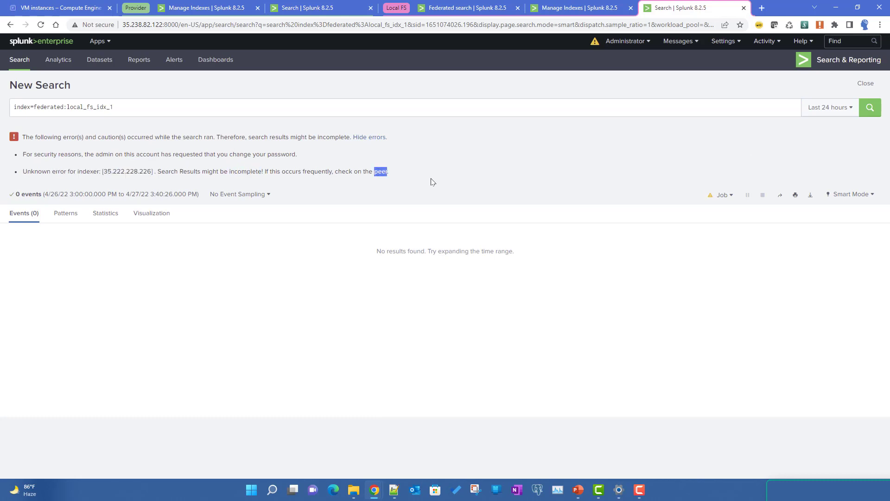
pyautogui.doubleClick(256, 171)
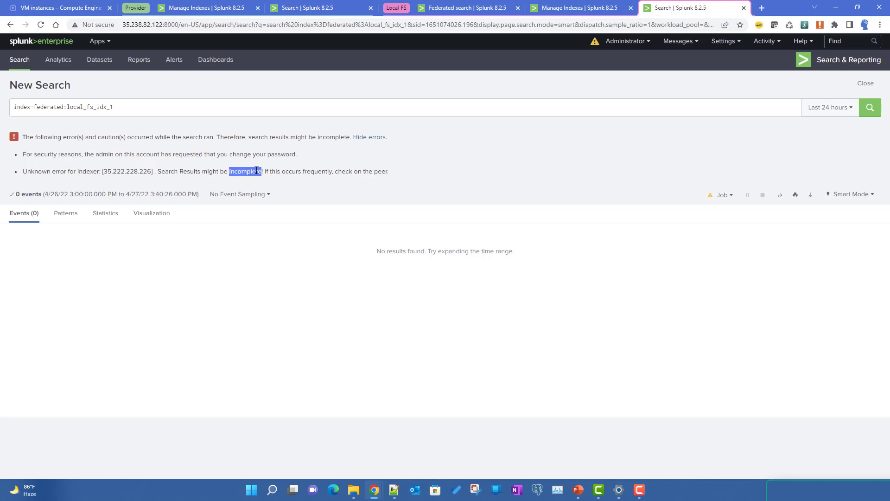
pyautogui.click(521, 182)
pyautogui.click(52, 7)
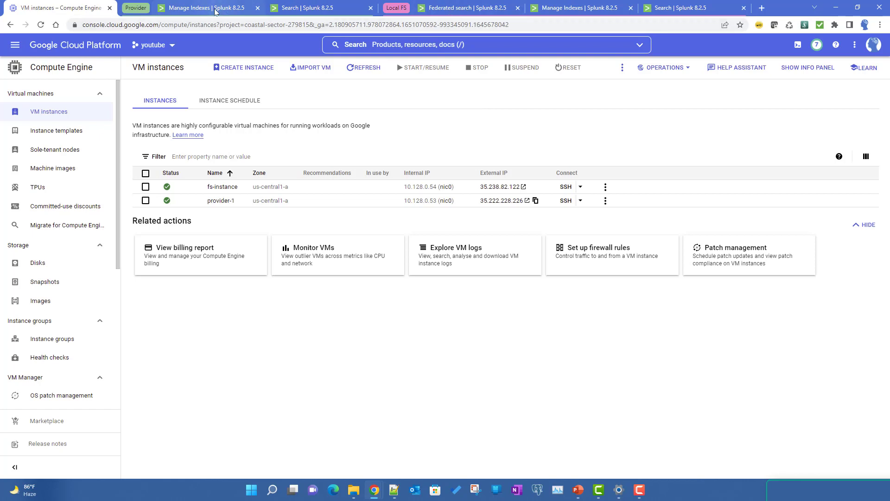
# Step: Compare provider-1's external IP 35.222.228.226 with the federated provider's remote host on port 8089
pyautogui.click(468, 8)
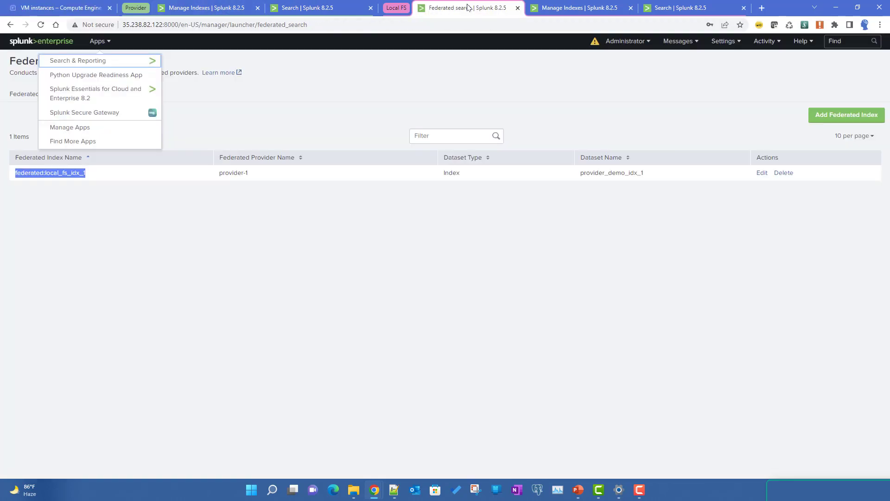
pyautogui.click(186, 173)
pyautogui.click(34, 95)
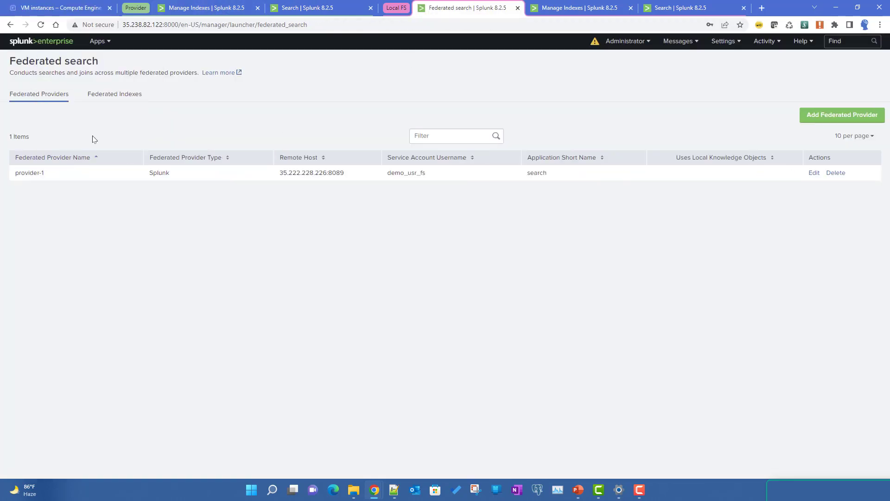
pyautogui.doubleClick(336, 172)
pyautogui.click(58, 7)
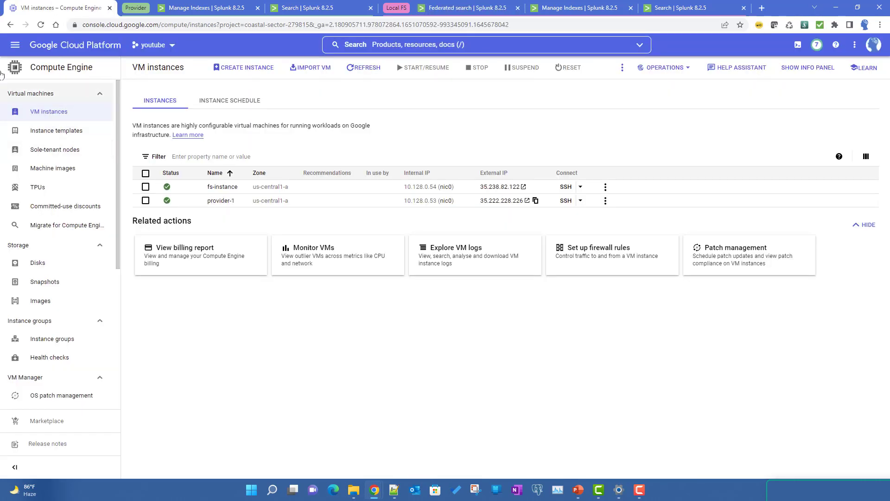
# Step: Check that GCP firewall rule allow-8000-8089 opens tcp 8000, 8089, 9887 and 9997
pyautogui.click(15, 45)
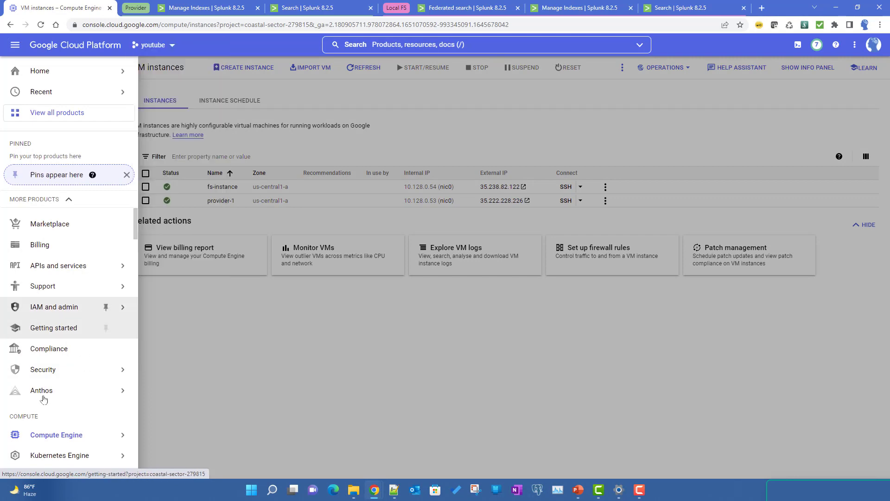
pyautogui.scroll(-8, 43, 398)
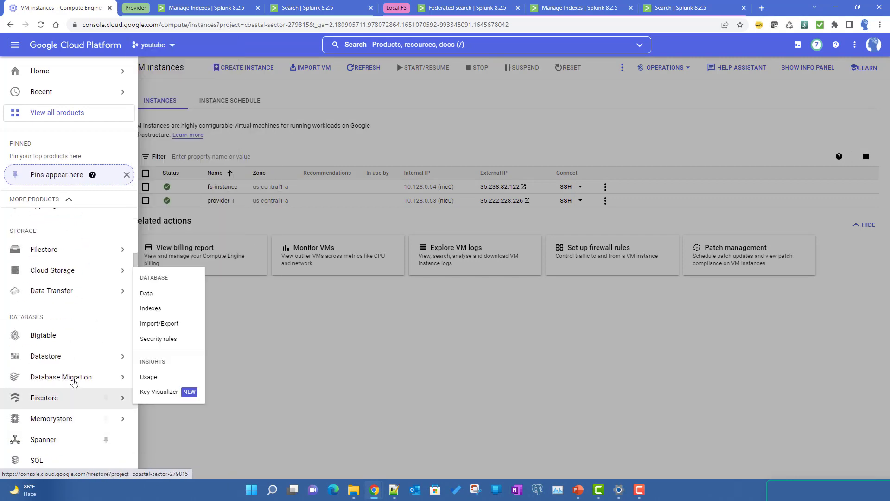
pyautogui.scroll(-8, 74, 382)
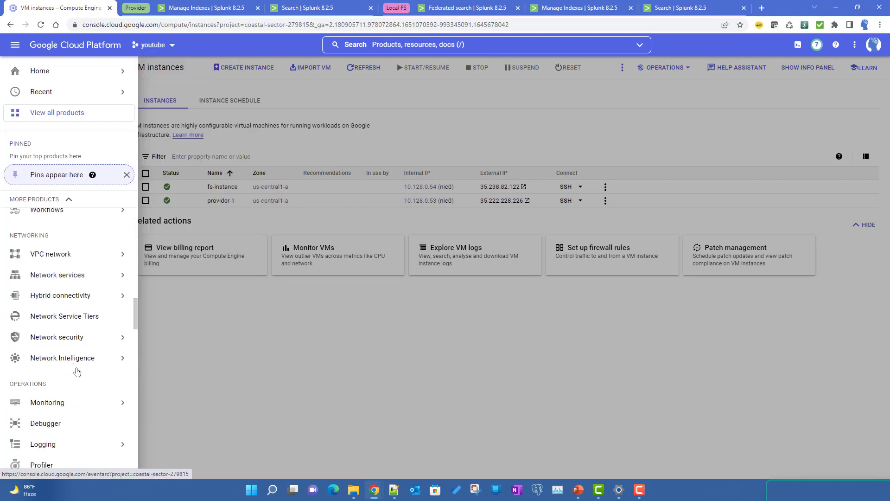
pyautogui.moveTo(125, 255)
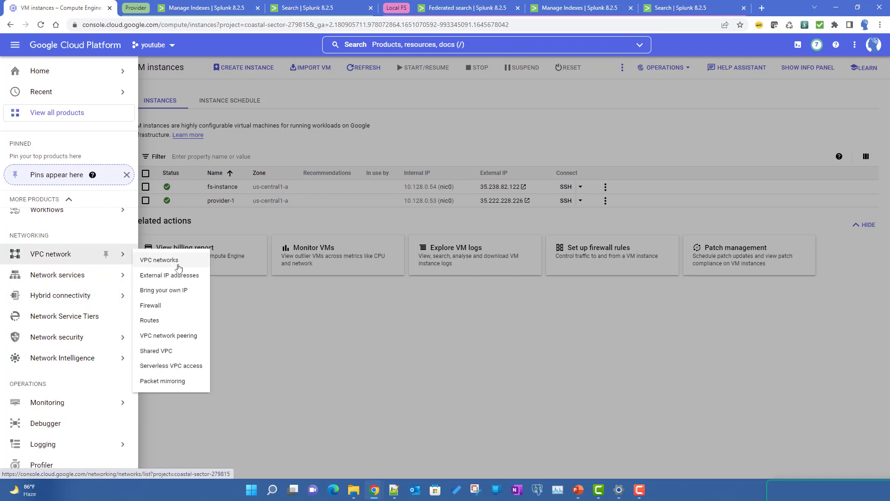
pyautogui.click(155, 305)
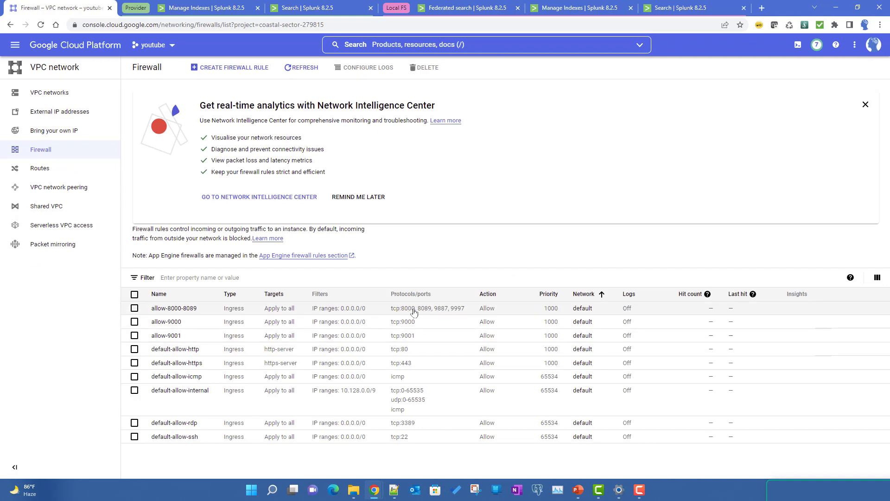
pyautogui.moveTo(414, 312); pyautogui.dragTo(467, 313)
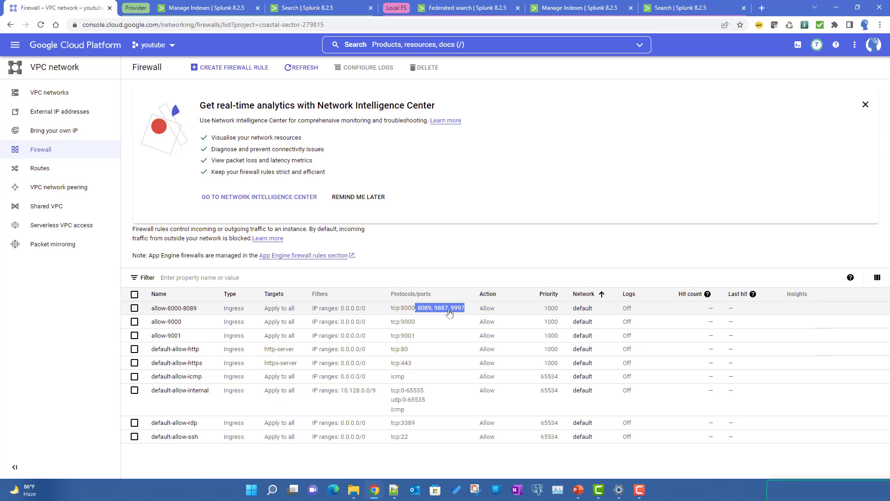
pyautogui.click(208, 10)
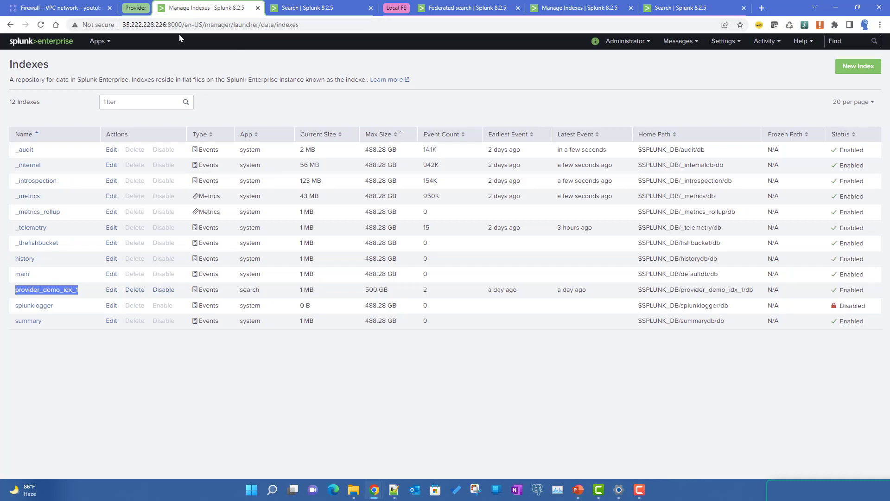
# Step: In the provider's Users list, confirm demo_usr_fs has role demo_role_fs and open it for editing
pyautogui.click(724, 40)
pyautogui.click(775, 243)
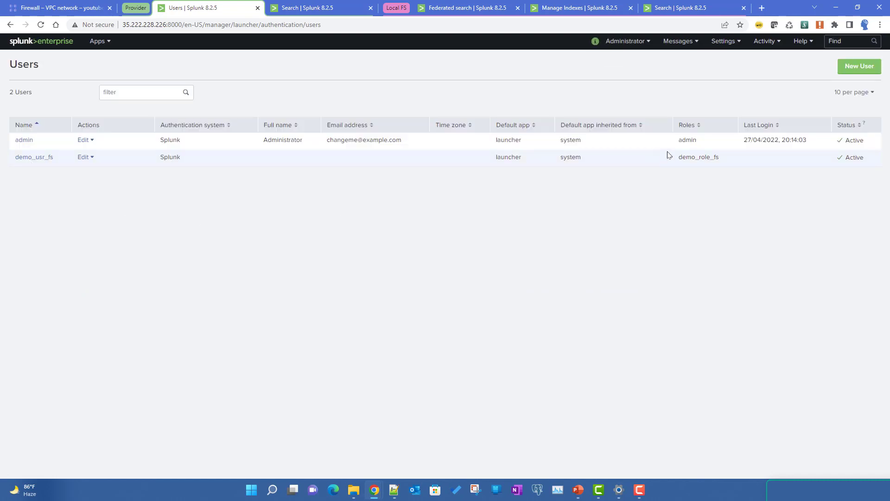
pyautogui.doubleClick(703, 157)
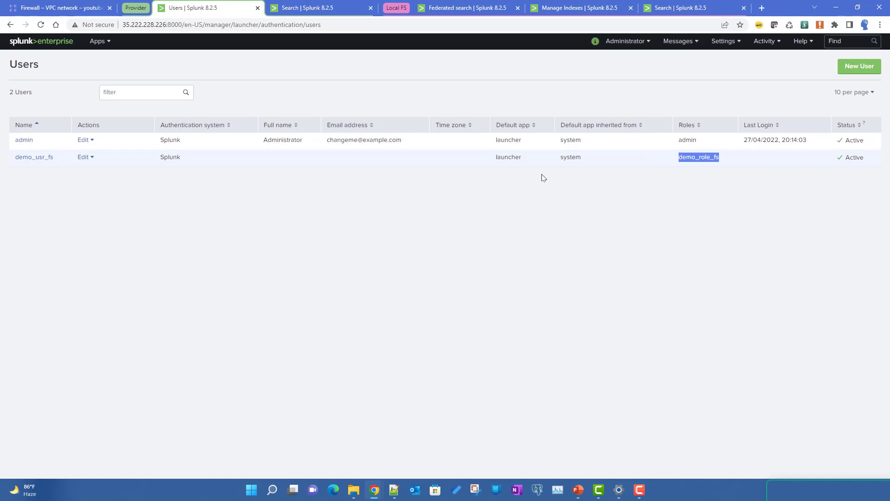
pyautogui.click(251, 197)
pyautogui.click(25, 160)
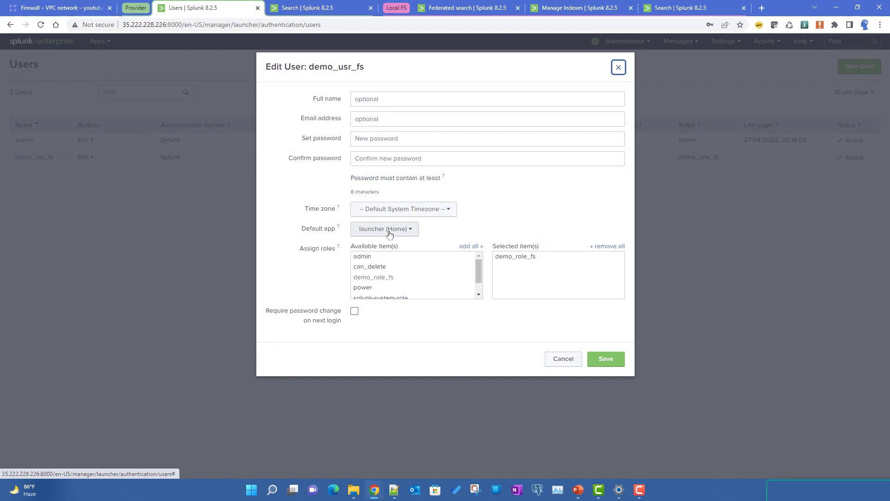
# Step: Confirm the provider's app short name is search, then save demo_usr_fs with default app search
pyautogui.click(460, 10)
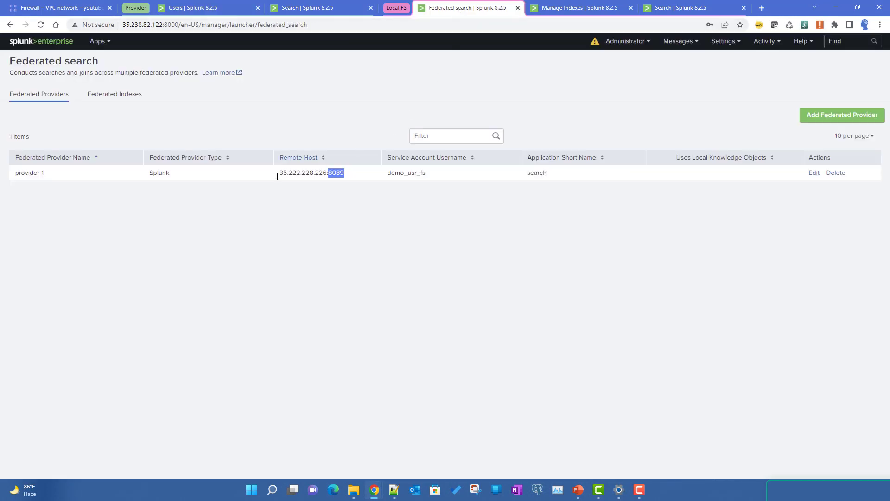
pyautogui.doubleClick(537, 174)
pyautogui.click(304, 10)
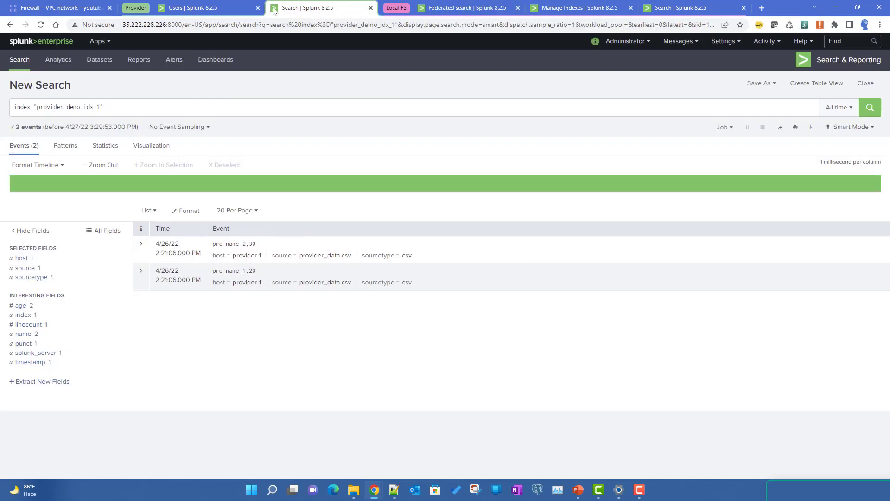
pyautogui.click(208, 9)
pyautogui.click(388, 229)
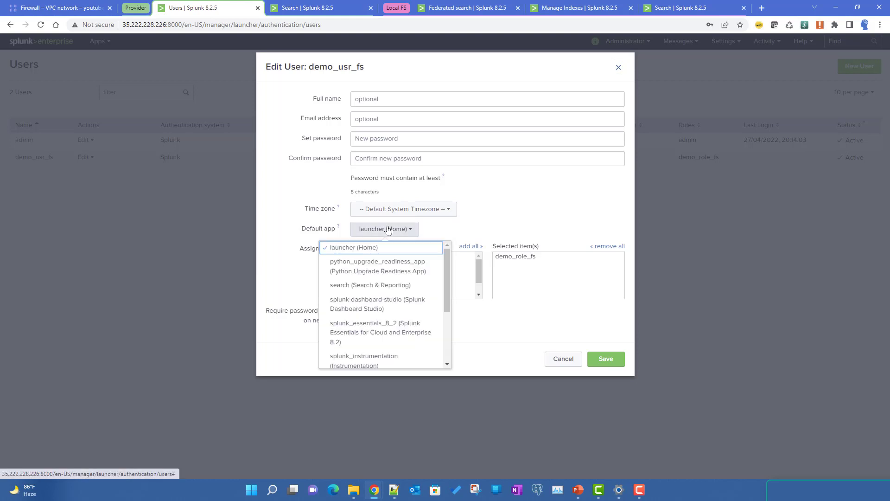
pyautogui.scroll(-3, 377, 321)
pyautogui.scroll(3, 387, 326)
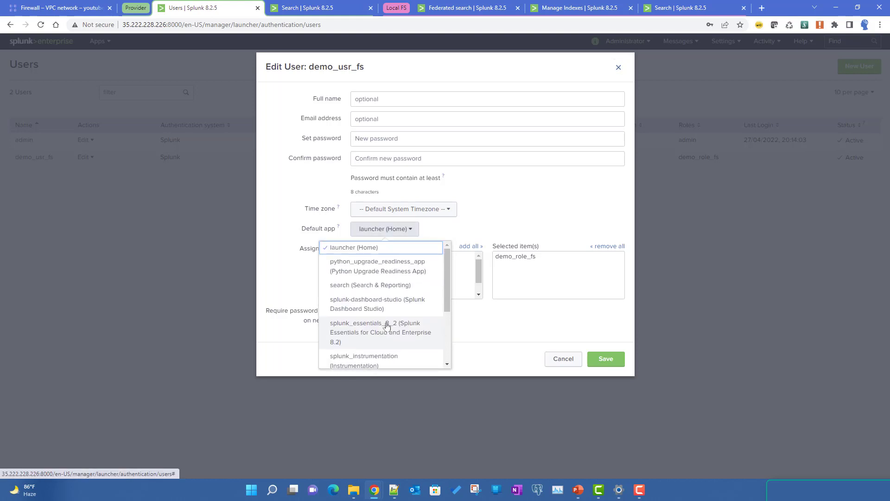
pyautogui.click(371, 285)
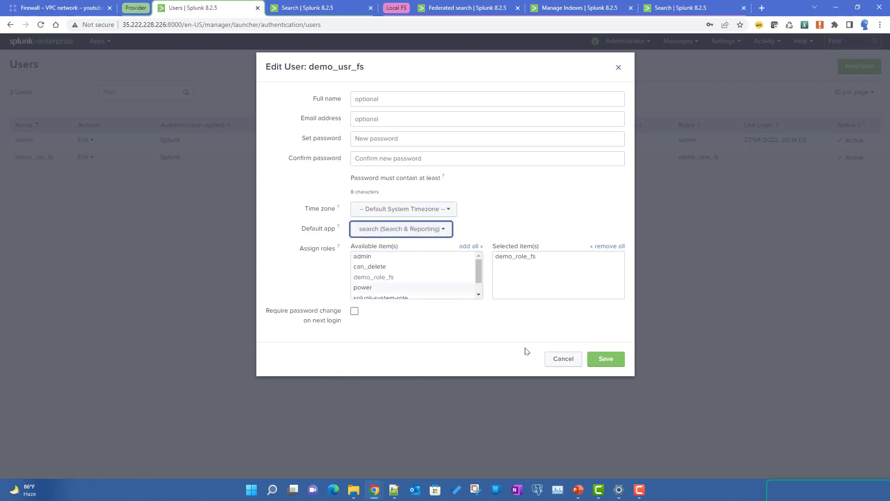
pyautogui.click(609, 360)
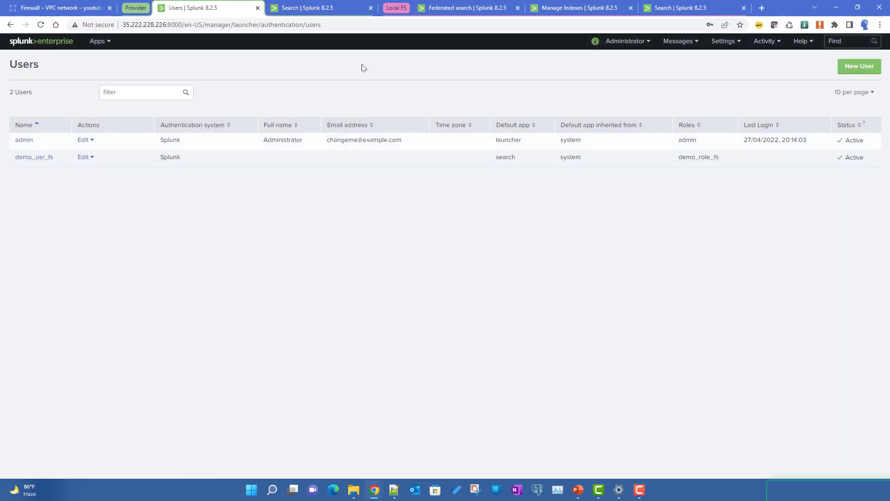
# Step: Rerun the federated index search over All time, revealing an insufficient permission error
pyautogui.click(675, 10)
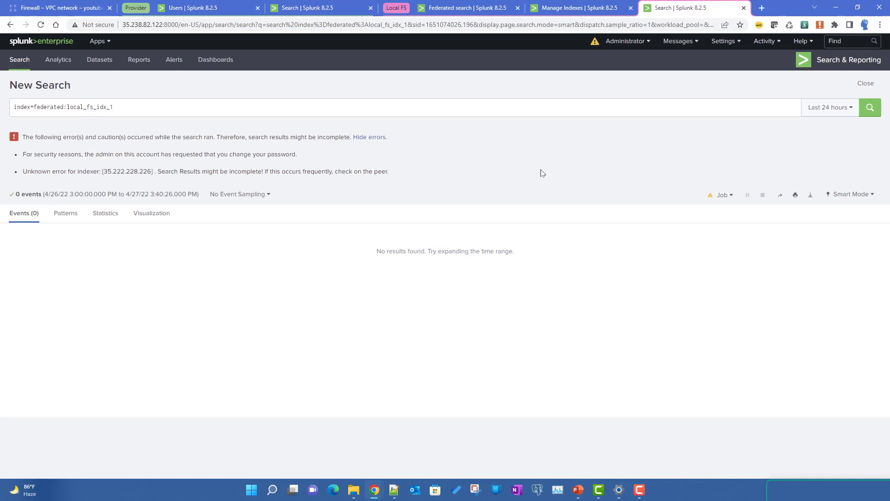
pyautogui.click(816, 108)
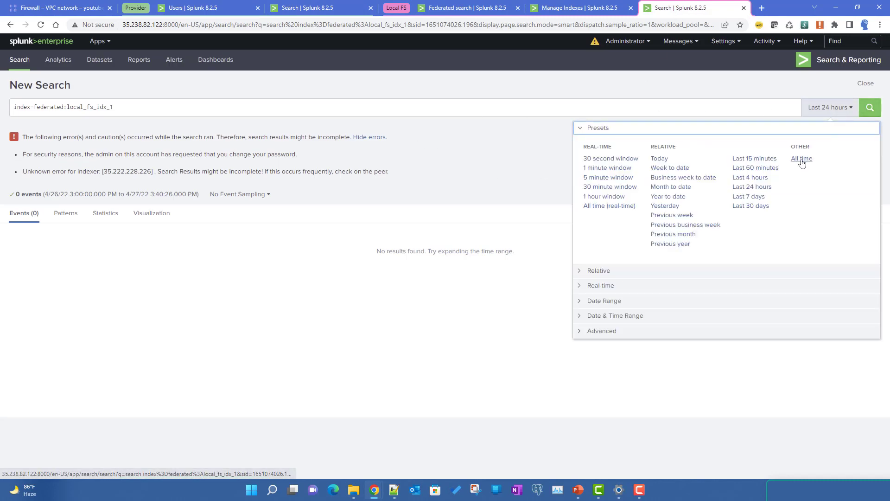
pyautogui.click(740, 158)
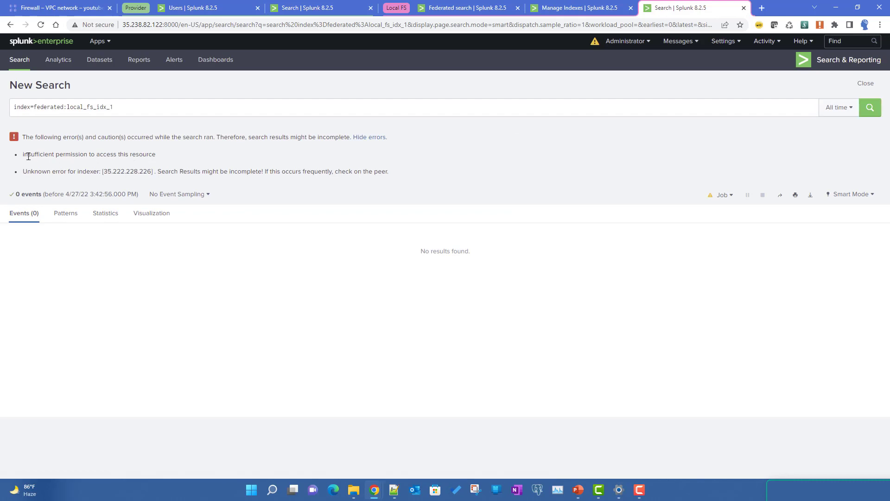
pyautogui.moveTo(27, 155); pyautogui.dragTo(177, 160)
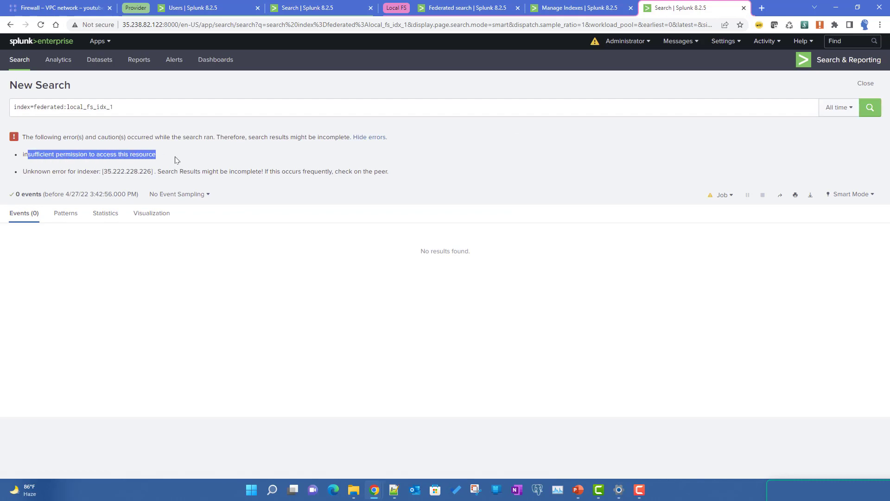
# Step: Add the user role to demo_usr_fs on the provider and save
pyautogui.click(190, 7)
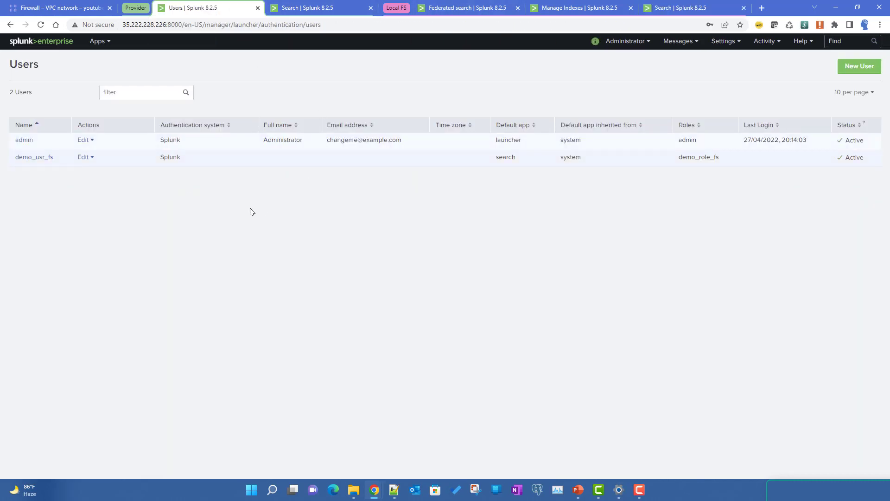
pyautogui.click(30, 160)
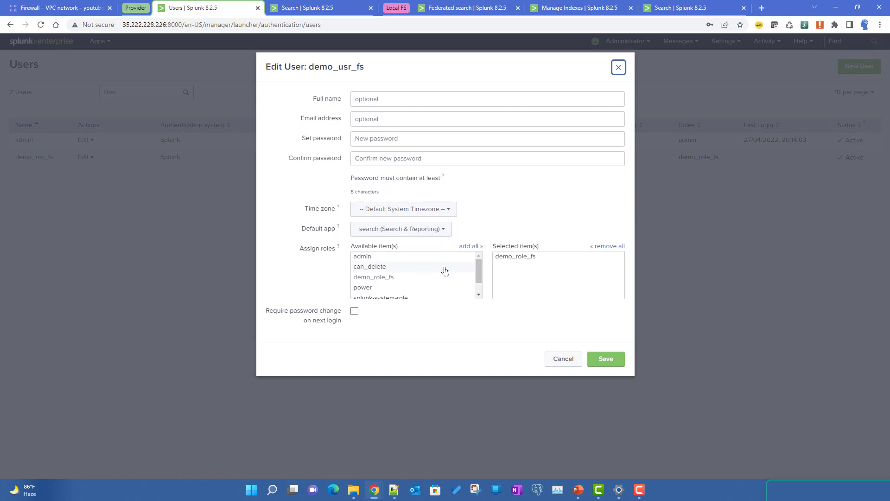
pyautogui.scroll(-1, 445, 269)
pyautogui.click(366, 294)
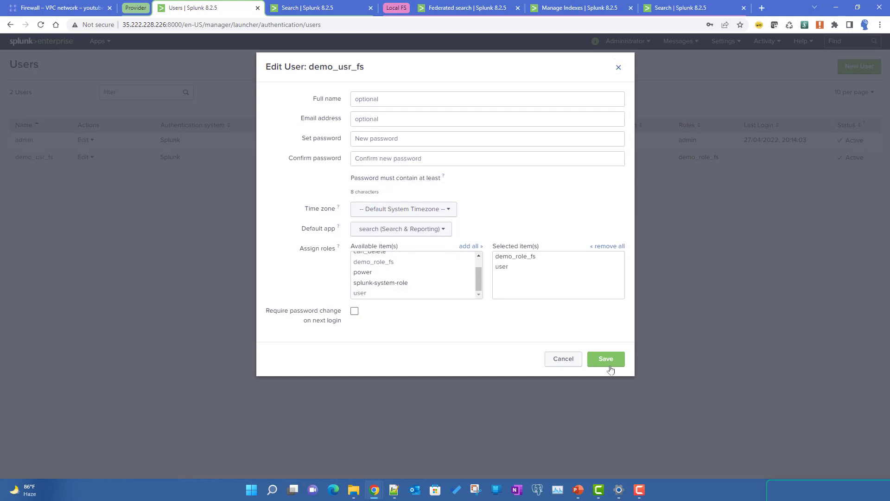
pyautogui.click(606, 359)
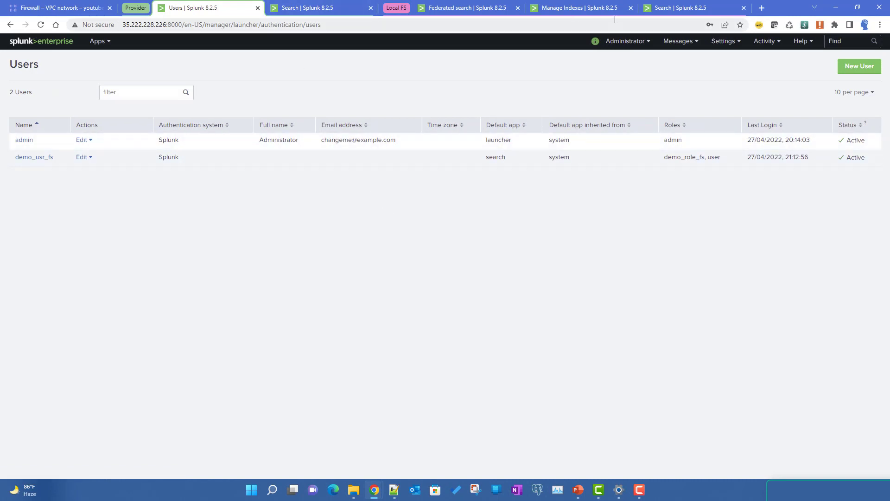
pyautogui.click(672, 8)
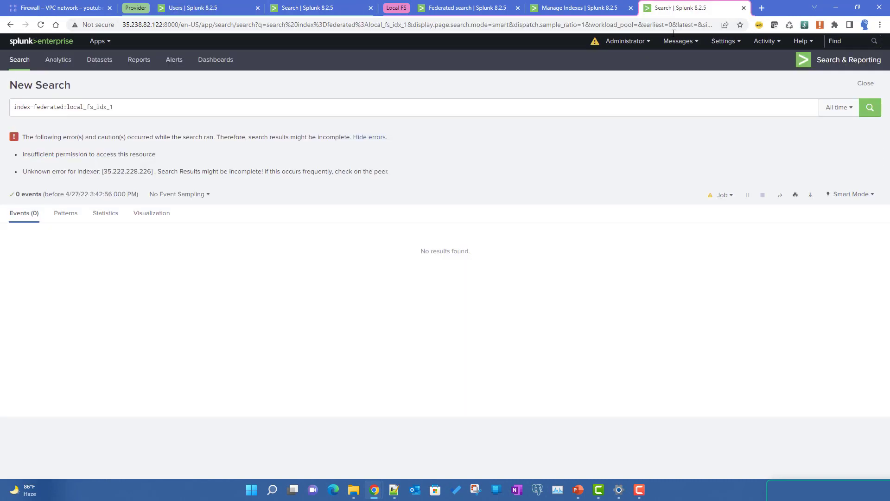
# Step: Rerun the federated search, getting 2 provider_data.csv events matching provider_demo_idx_1's own results
pyautogui.click(868, 116)
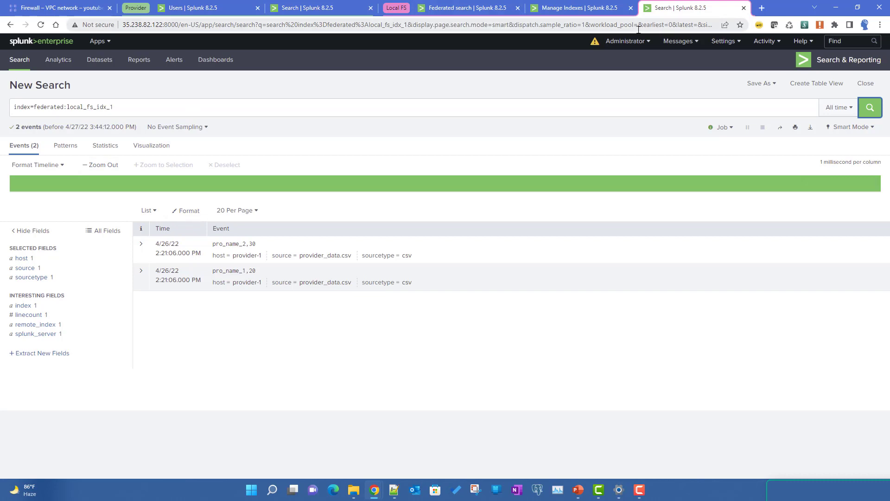
pyautogui.click(184, 8)
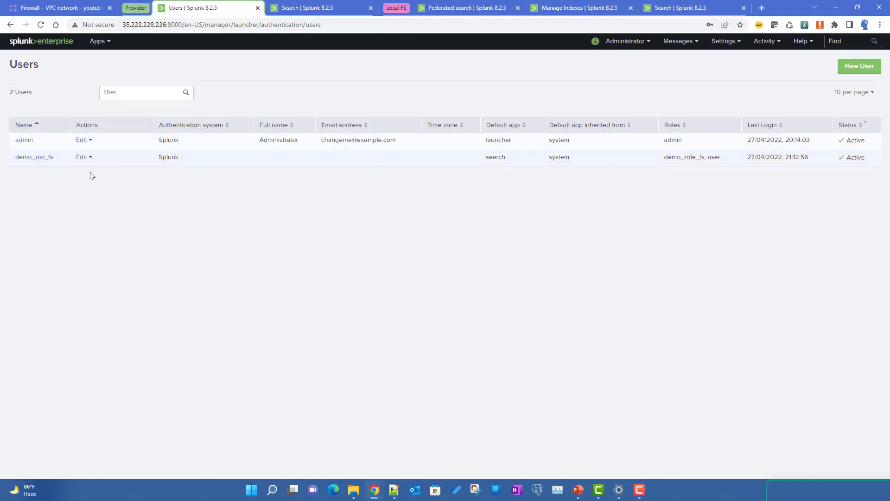
pyautogui.click(716, 41)
pyautogui.click(316, 8)
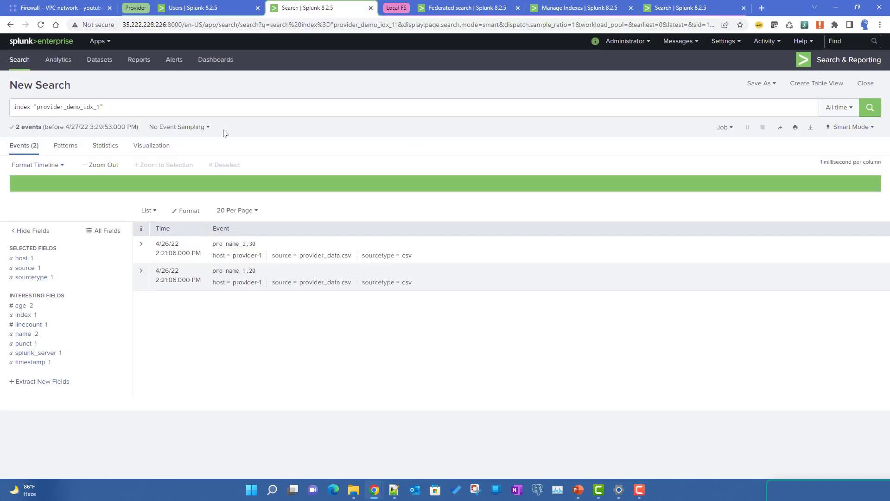
pyautogui.doubleClick(61, 107)
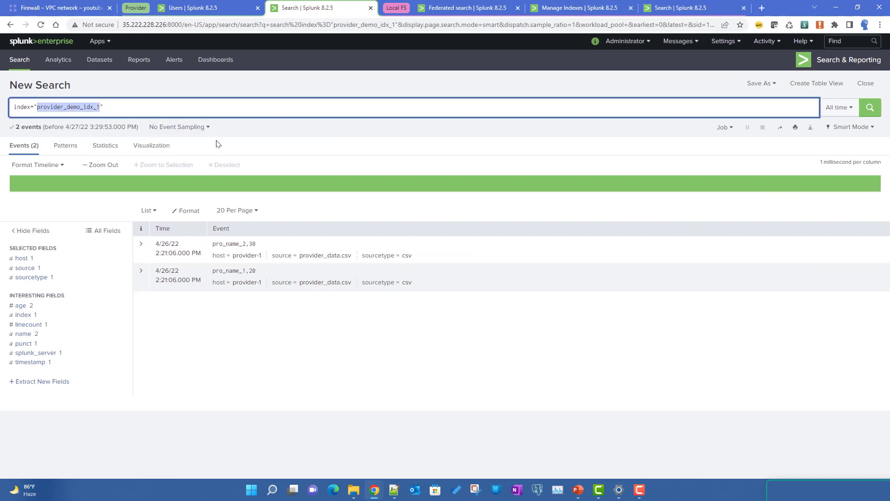
pyautogui.click(680, 8)
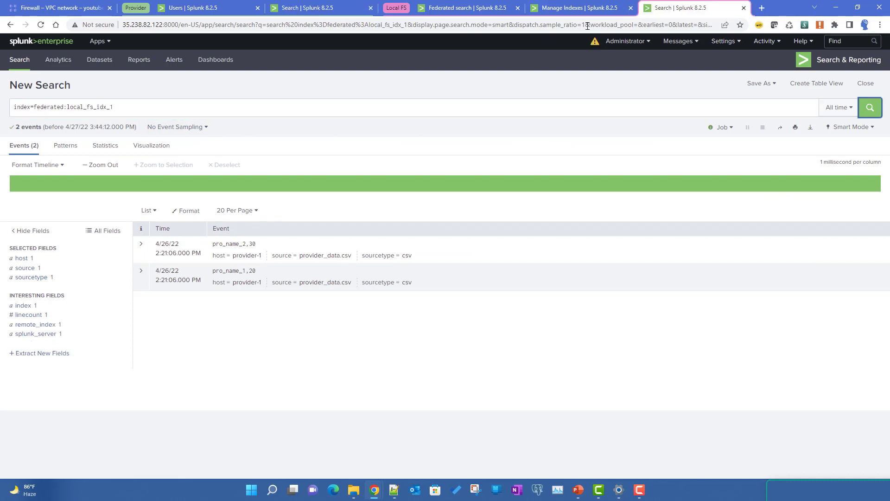
pyautogui.doubleClick(49, 107)
# Step: Open provider-1's Edit Federated Provider dialog, showing service account demo_usr_fs and app search
pyautogui.click(161, 110)
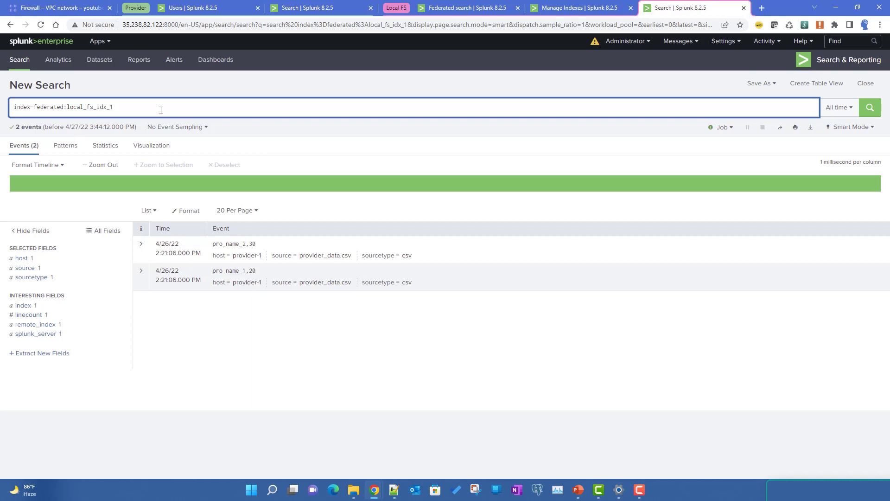
pyautogui.click(452, 8)
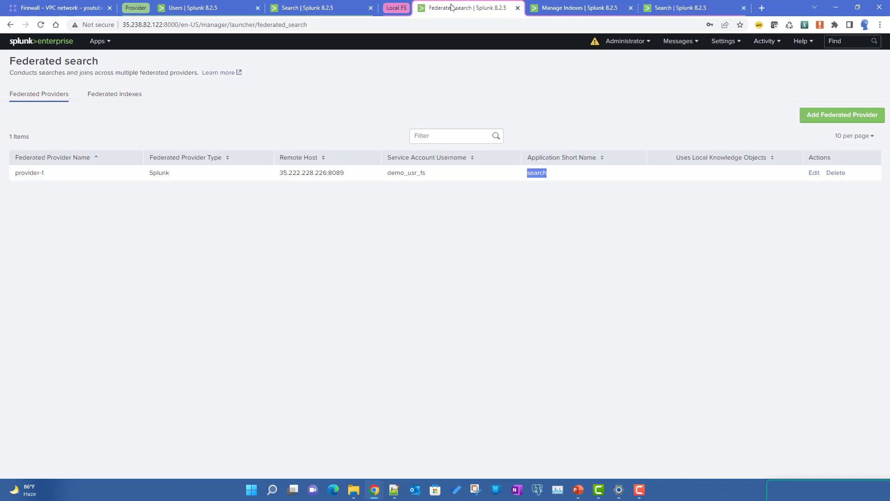
pyautogui.click(538, 172)
pyautogui.click(814, 173)
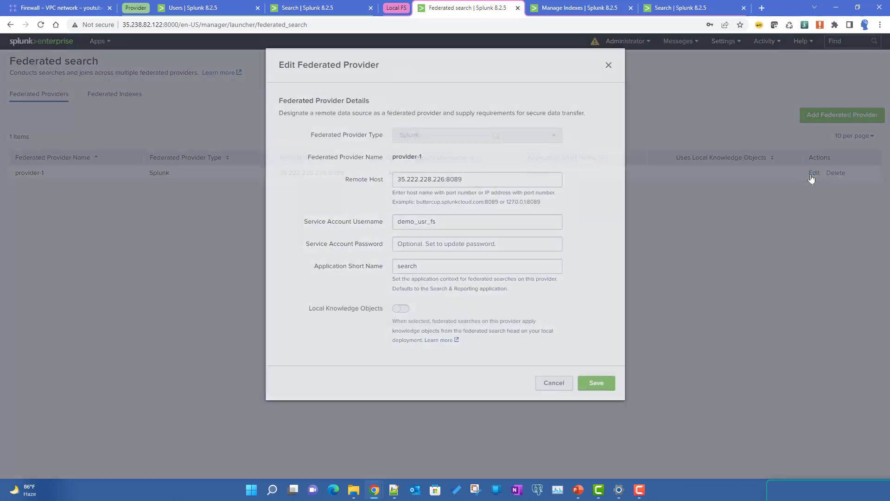